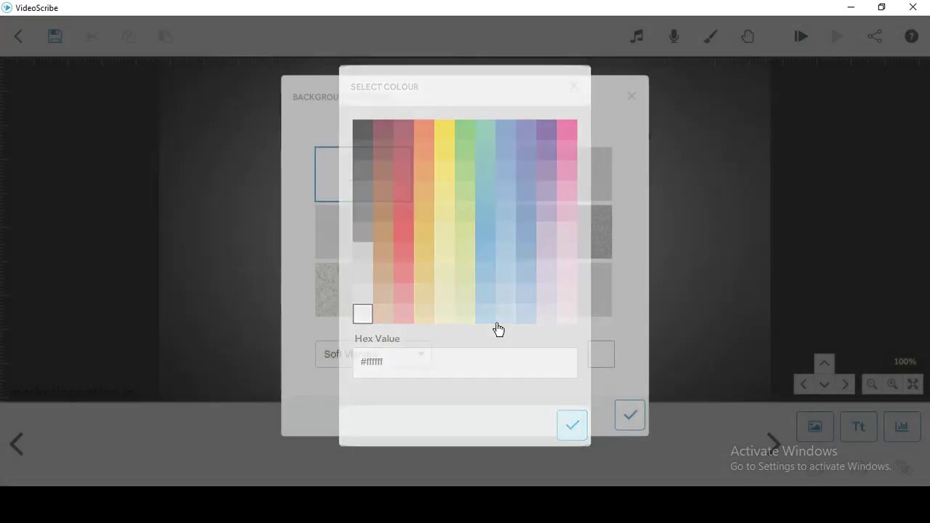
Step: Set the canvas background to plain white (#ffffff) with No Vignette
{"action": "left_click", "coordinate": [400, 356]}
{"action": "left_click", "coordinate": [370, 383]}
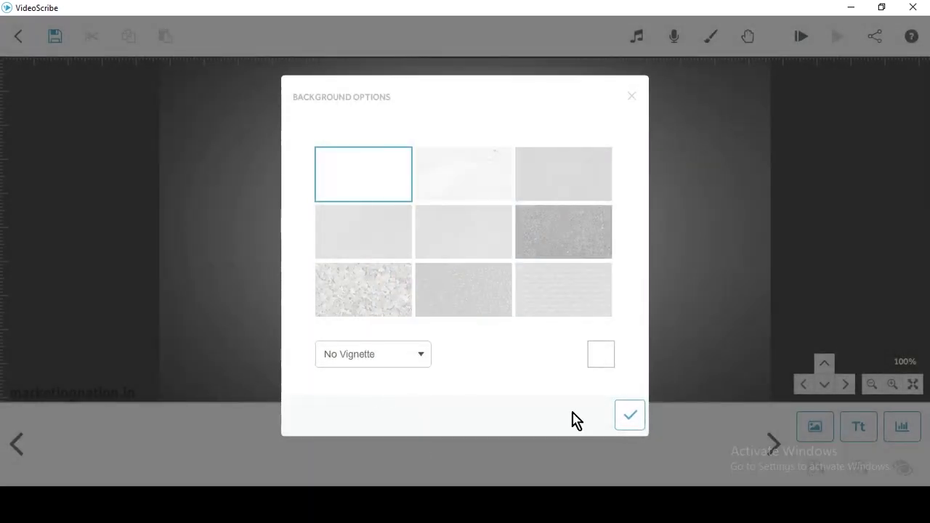
{"action": "left_click", "coordinate": [630, 420]}
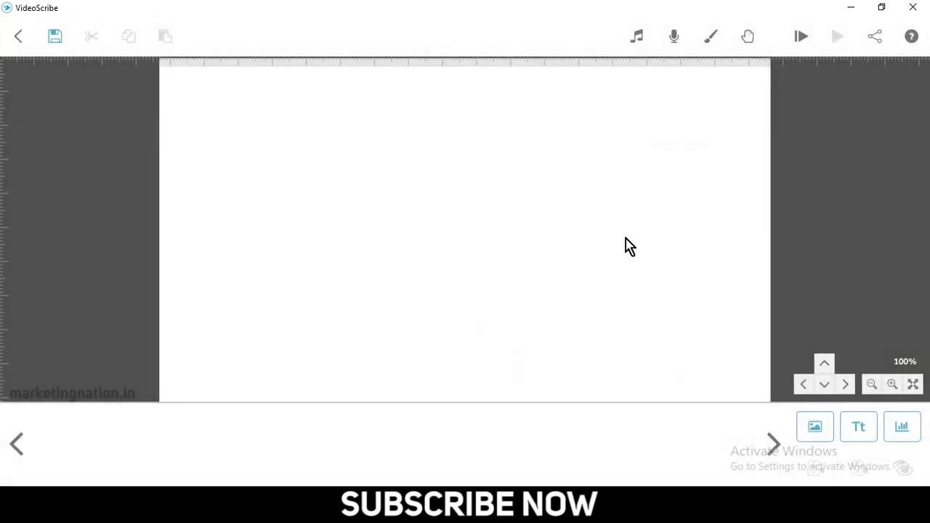
Step: Preview the first recently used scribe hand and apply it
{"action": "left_click", "coordinate": [751, 40]}
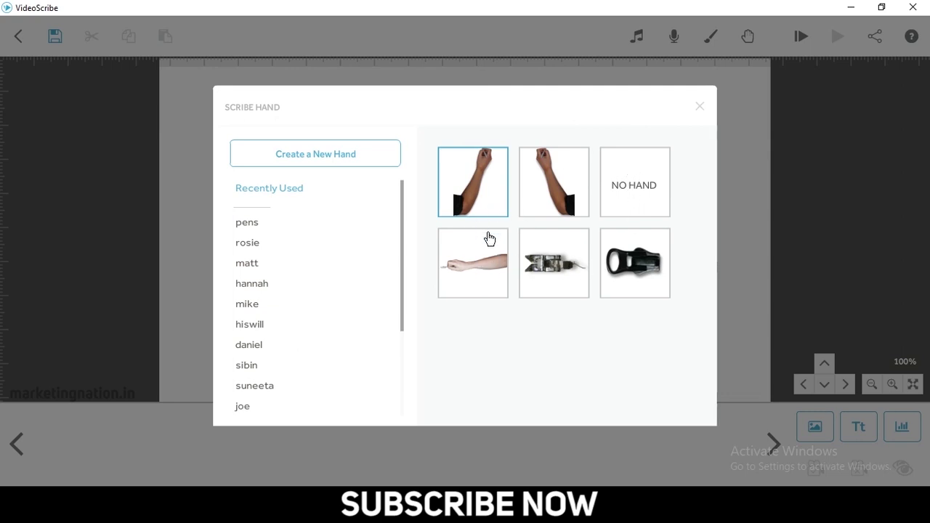
{"action": "left_click", "coordinate": [485, 181]}
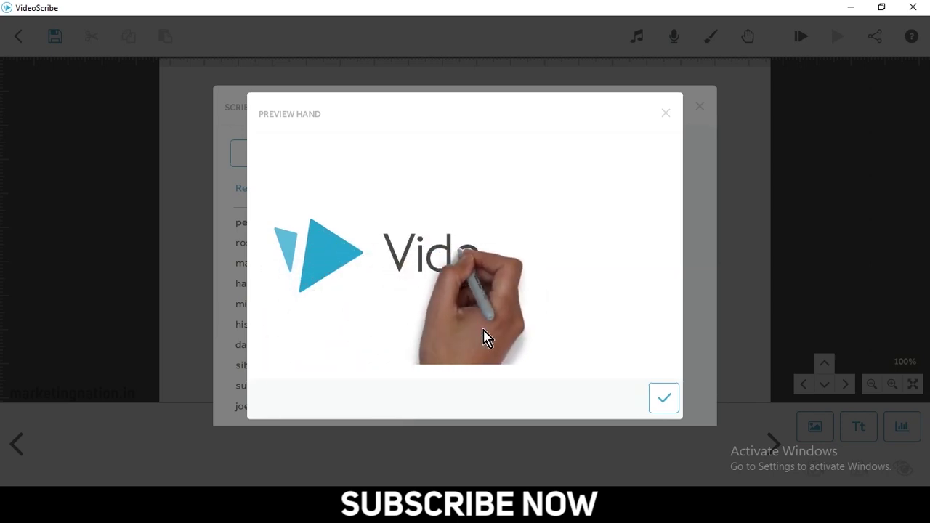
{"action": "left_click", "coordinate": [658, 398]}
Step: Preview the mirrored scribe hand beside the first recently used one and apply it
{"action": "left_click", "coordinate": [747, 35]}
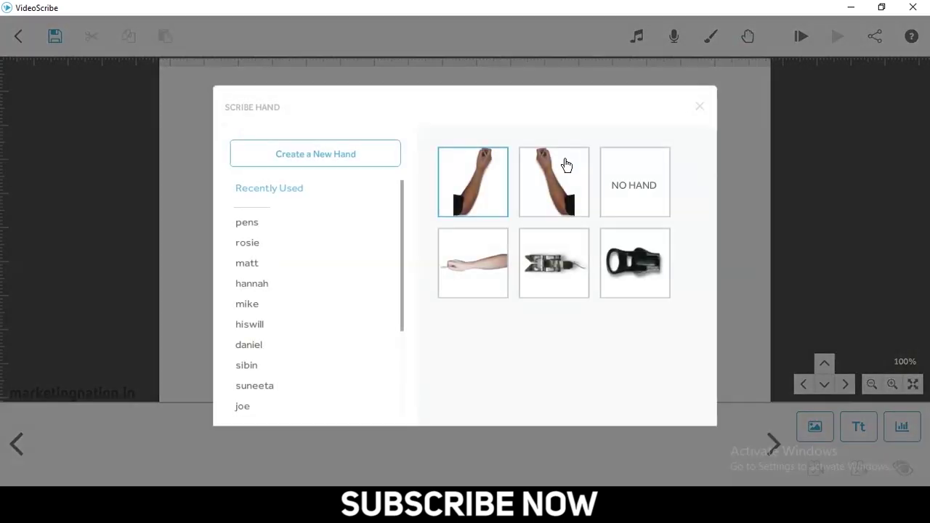
{"action": "left_click", "coordinate": [567, 166]}
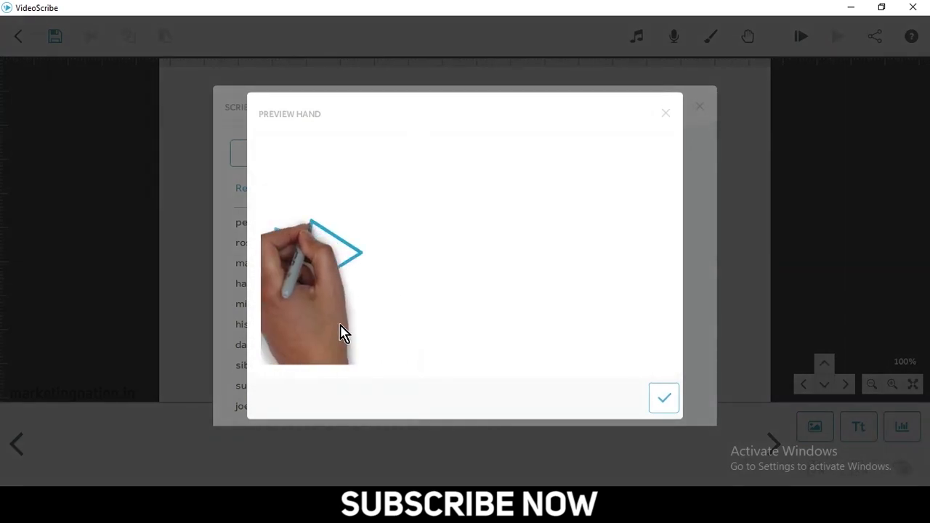
{"action": "left_click", "coordinate": [661, 398]}
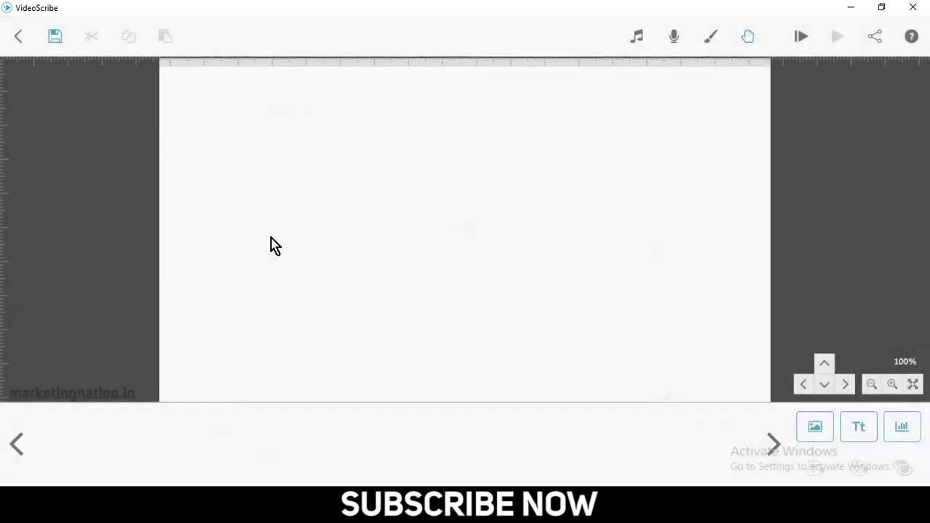
Step: Look through the scribe hand categories, including the pens and recently used hands, without changing the selection
{"action": "left_click", "coordinate": [746, 36]}
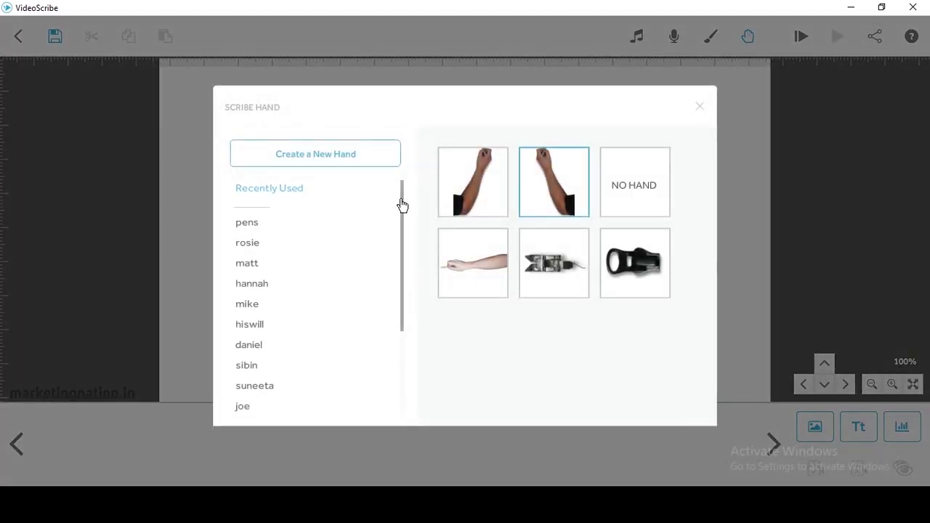
{"action": "left_click_drag", "start_coordinate": [405, 254], "coordinate": [390, 324]}
{"action": "left_click", "coordinate": [285, 324]}
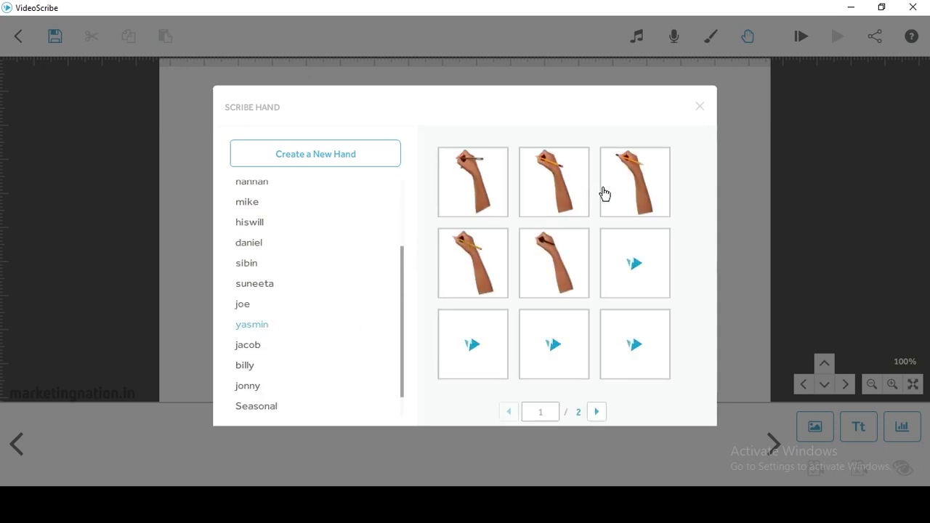
{"action": "scroll", "coordinate": [297, 264], "scroll_direction": "up", "scroll_amount": 5}
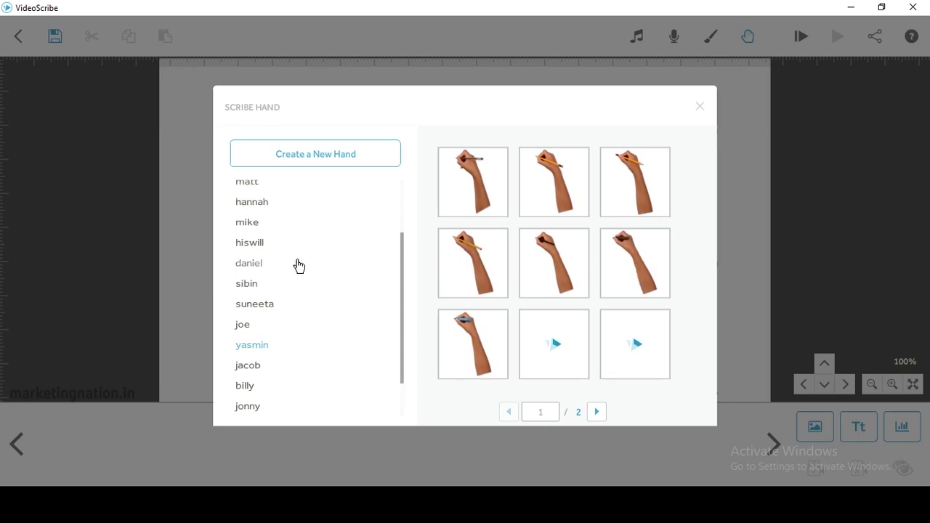
{"action": "left_click", "coordinate": [251, 264]}
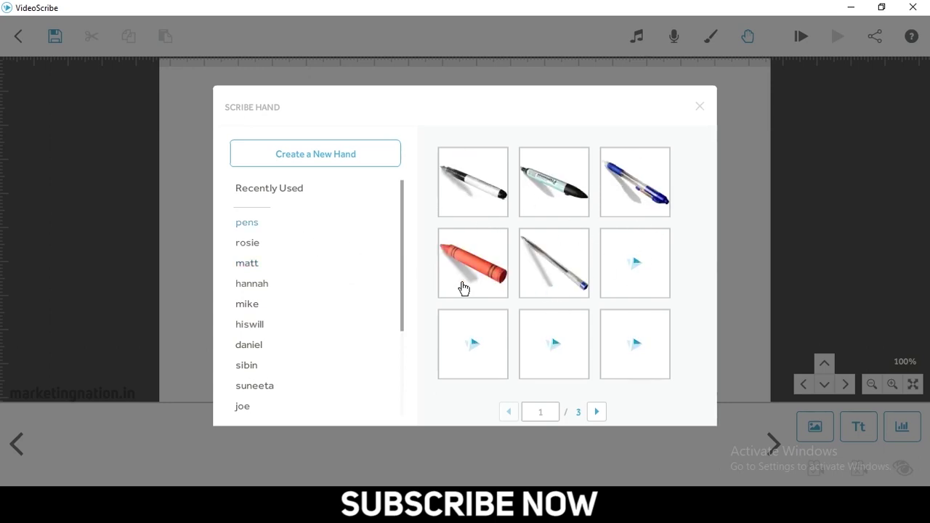
{"action": "left_click", "coordinate": [269, 190]}
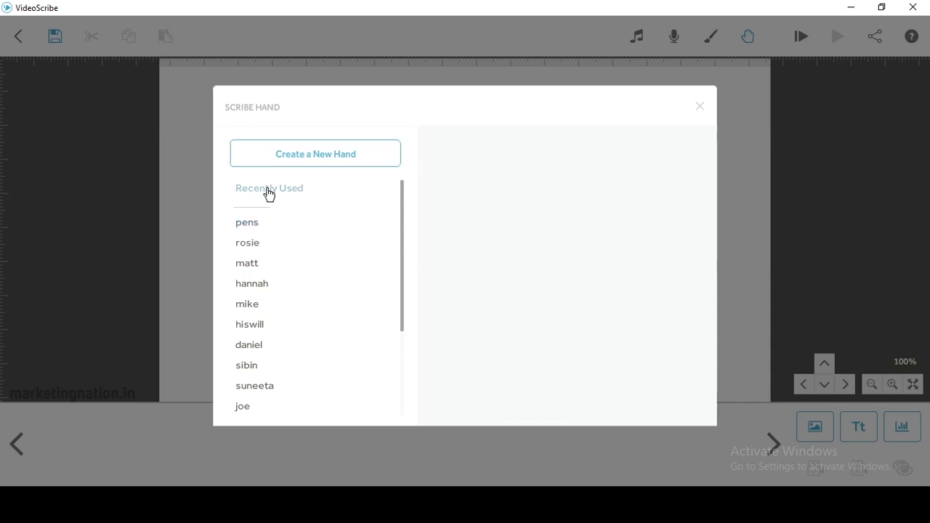
{"action": "left_click", "coordinate": [699, 110]}
{"action": "left_click", "coordinate": [750, 37]}
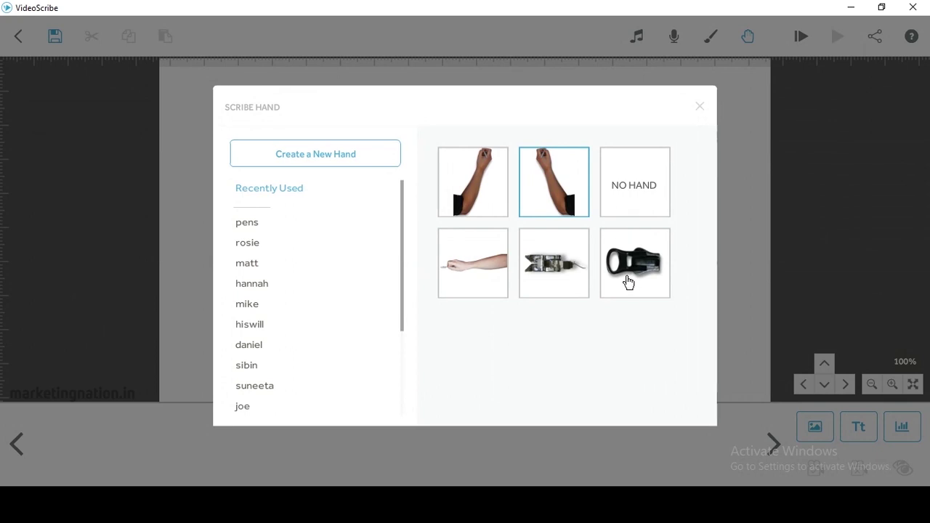
{"action": "left_click", "coordinate": [701, 106]}
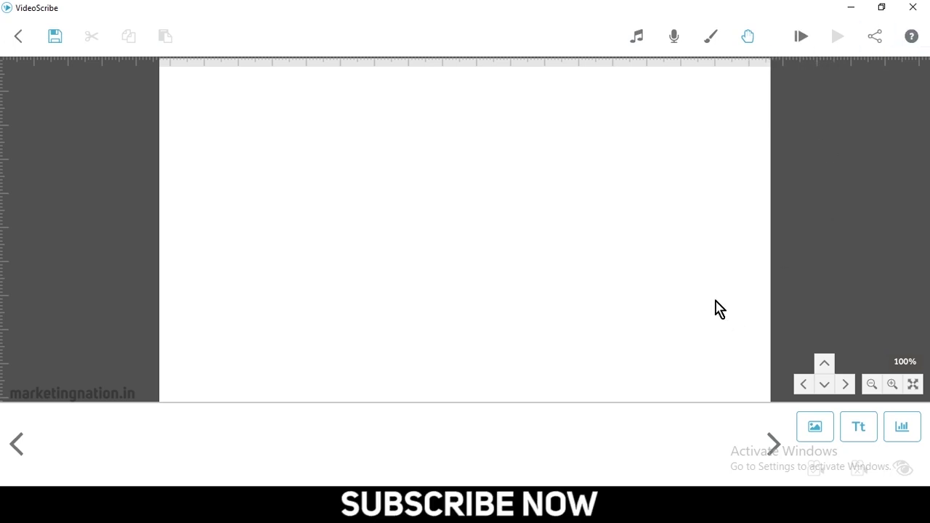
Step: Open the image library and browse the Arrows and Buildings categories
{"action": "left_click", "coordinate": [873, 385]}
{"action": "left_click", "coordinate": [893, 386]}
{"action": "left_click", "coordinate": [819, 429]}
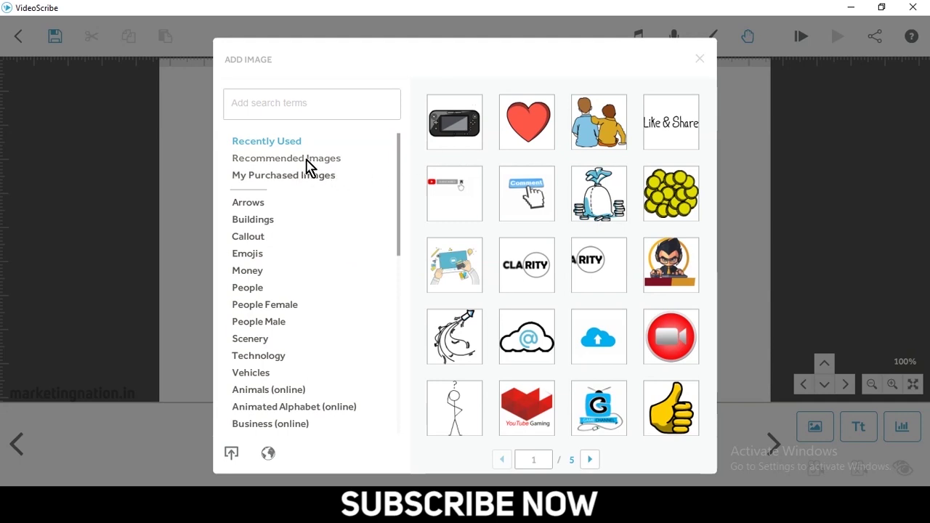
{"action": "left_click", "coordinate": [248, 202]}
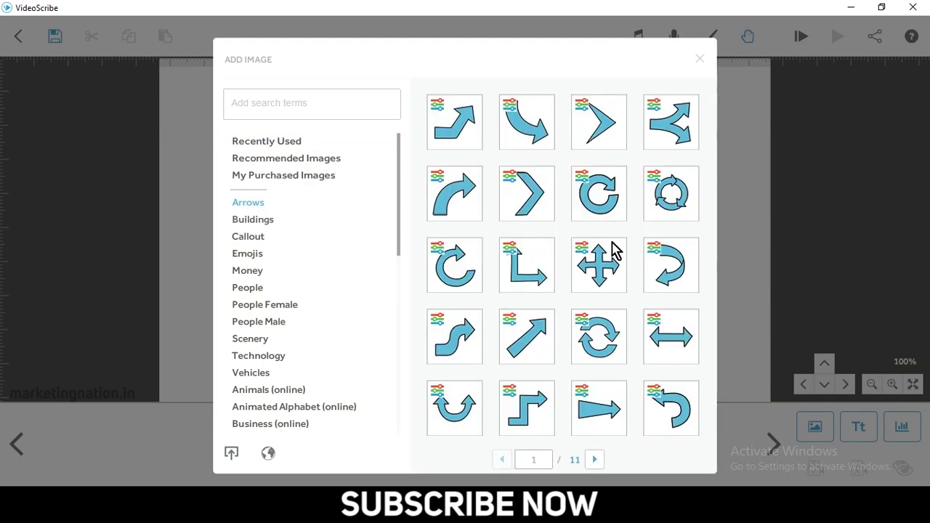
{"action": "left_click", "coordinate": [262, 223]}
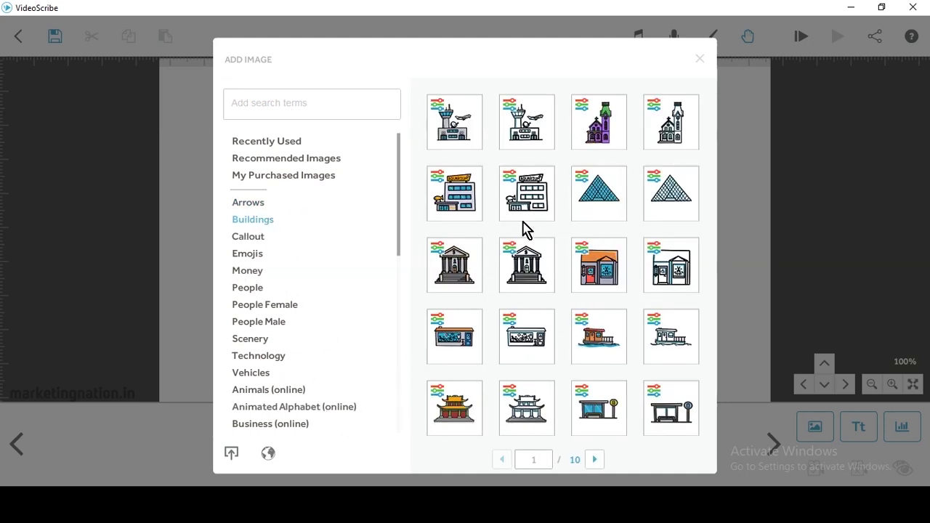
Step: Search the image library for "buisinessman" and "buisiness"
{"action": "left_click", "coordinate": [287, 112]}
{"action": "type", "text": "bui"}
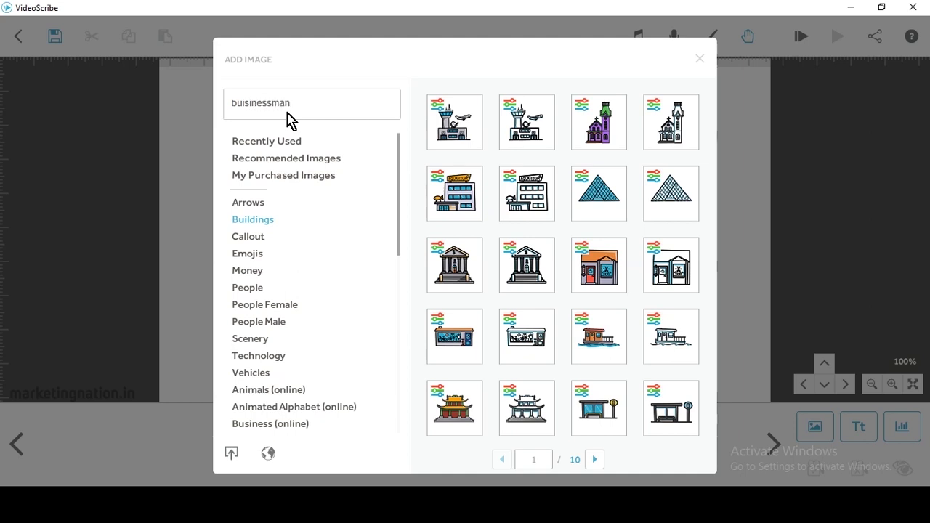
{"action": "key", "text": "BackSpace"}
{"action": "key", "text": "BackSpace"}
{"action": "key", "text": "Return"}
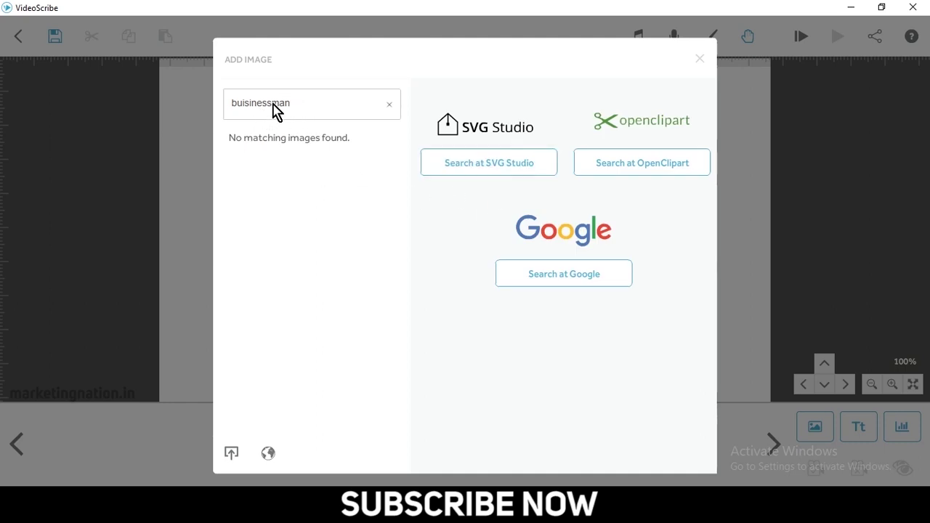
{"action": "key", "text": "shift+End"}
{"action": "key", "text": "Return"}
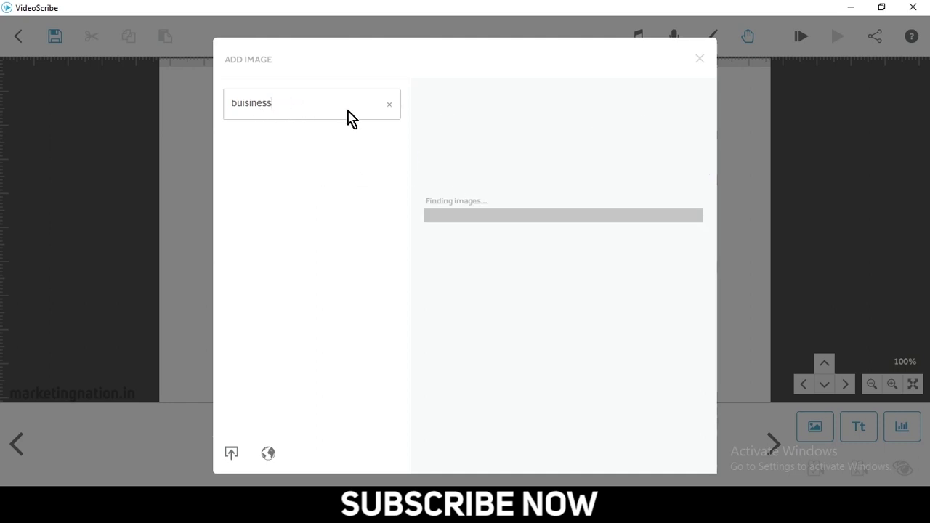
Step: Search the image library for "business" and add the picture of the walking businessman with a briefcase
{"action": "left_click_drag", "start_coordinate": [301, 115], "coordinate": [200, 113]}
{"action": "type", "text": "b"}
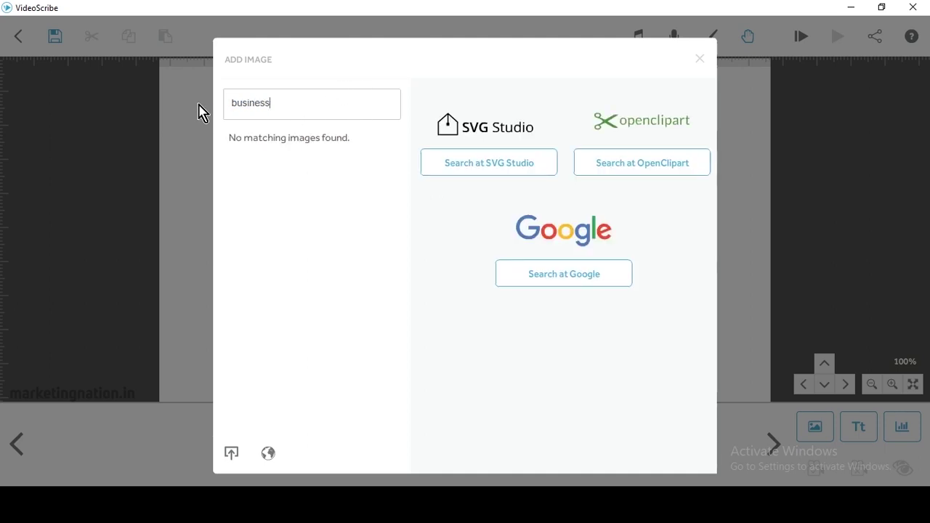
{"action": "type", "text": "usiness"}
{"action": "key", "text": "Return"}
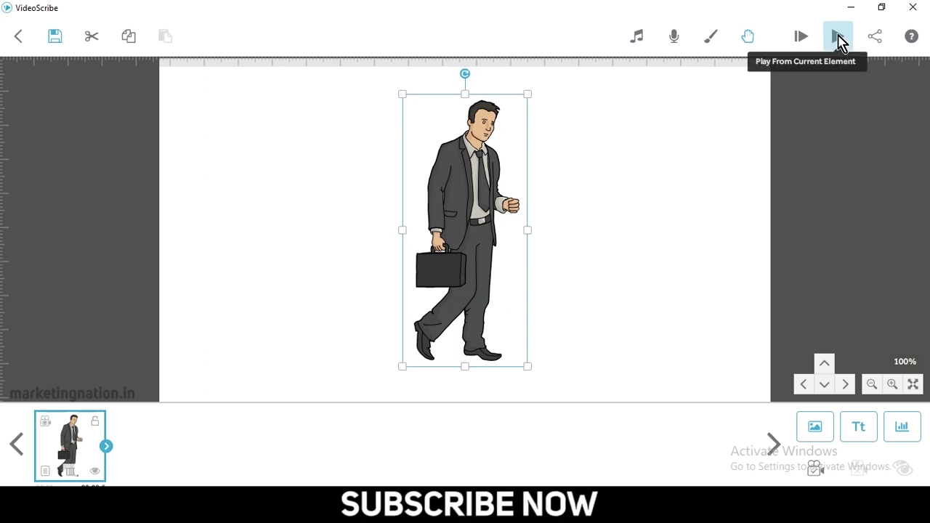
Step: Preview the businessman's drawing animation and stop playback
{"action": "left_click", "coordinate": [838, 36]}
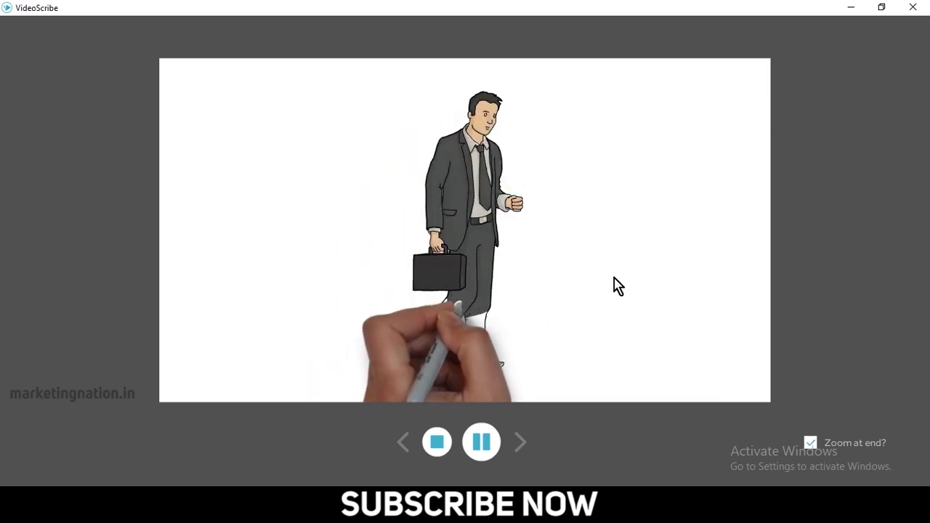
{"action": "left_click", "coordinate": [435, 443]}
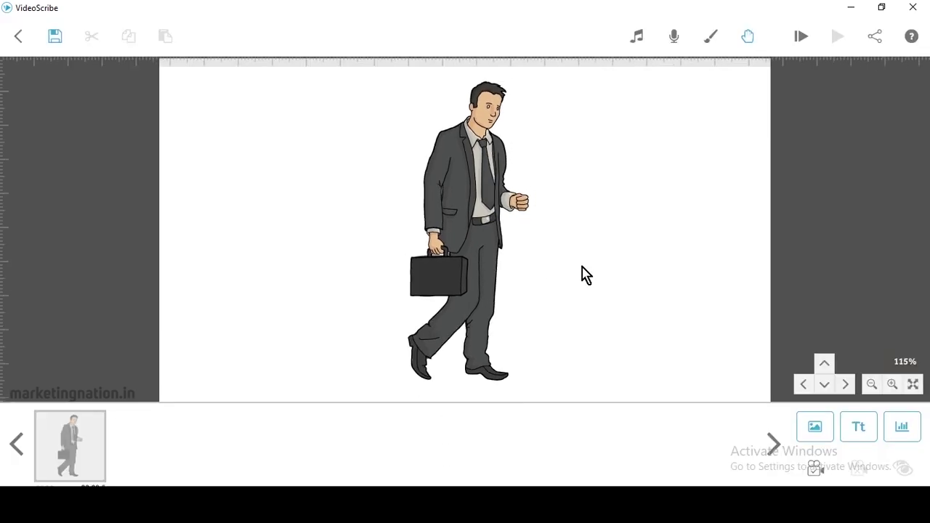
Step: Nudge the businessman slightly left at 104% zoom and preview the drawing animation from that element
{"action": "scroll", "coordinate": [525, 262], "scroll_direction": "down", "scroll_amount": 1}
{"action": "left_click_drag", "start_coordinate": [469, 247], "coordinate": [467, 245]}
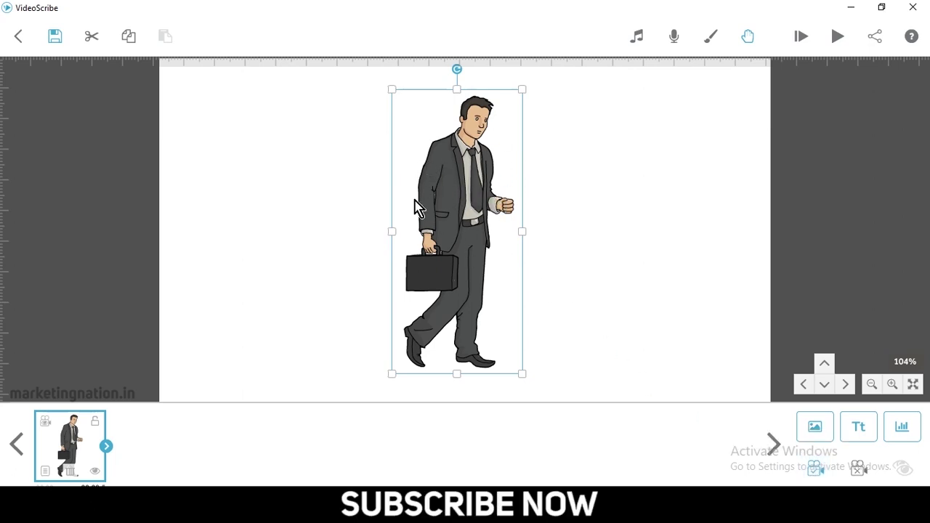
{"action": "left_click", "coordinate": [837, 36]}
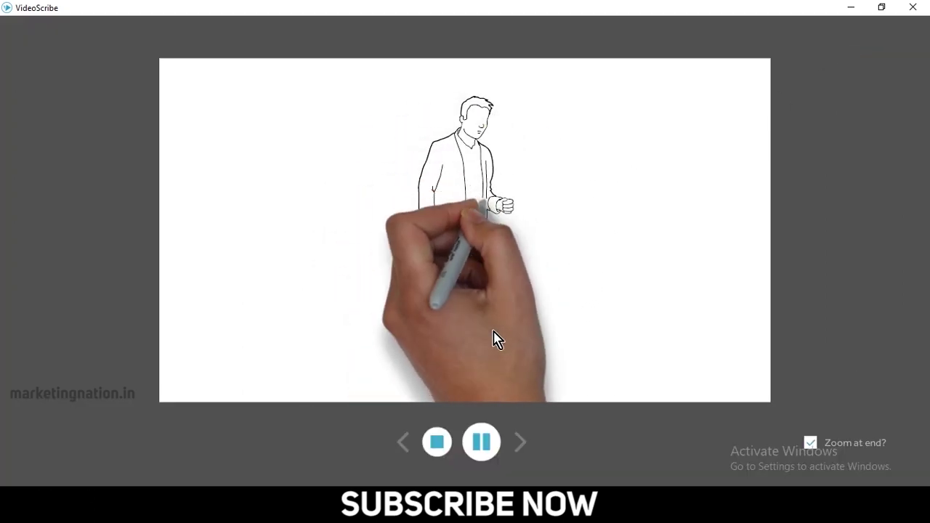
{"action": "left_click", "coordinate": [437, 442]}
Step: Move the businessman to the left side of the canvas, set its camera to the current position and preview it
{"action": "left_click_drag", "start_coordinate": [479, 228], "coordinate": [287, 228]}
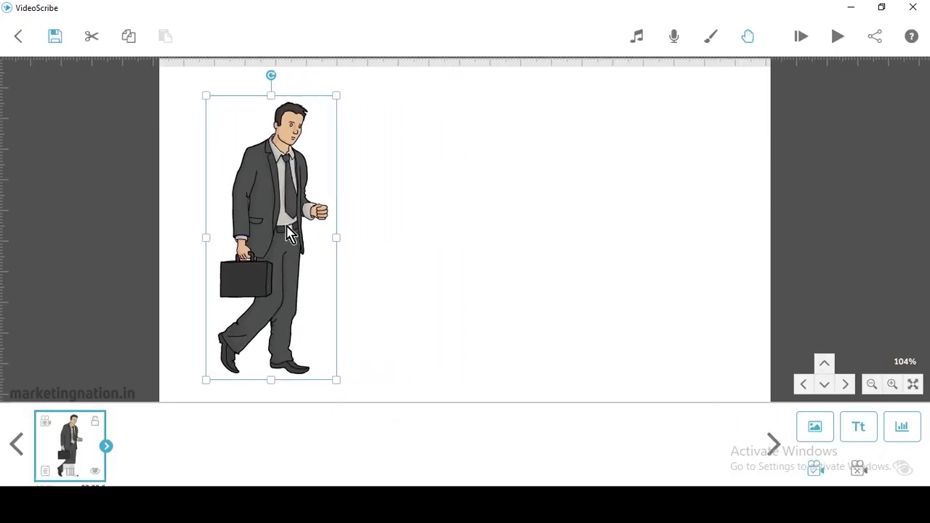
{"action": "left_click", "coordinate": [815, 471]}
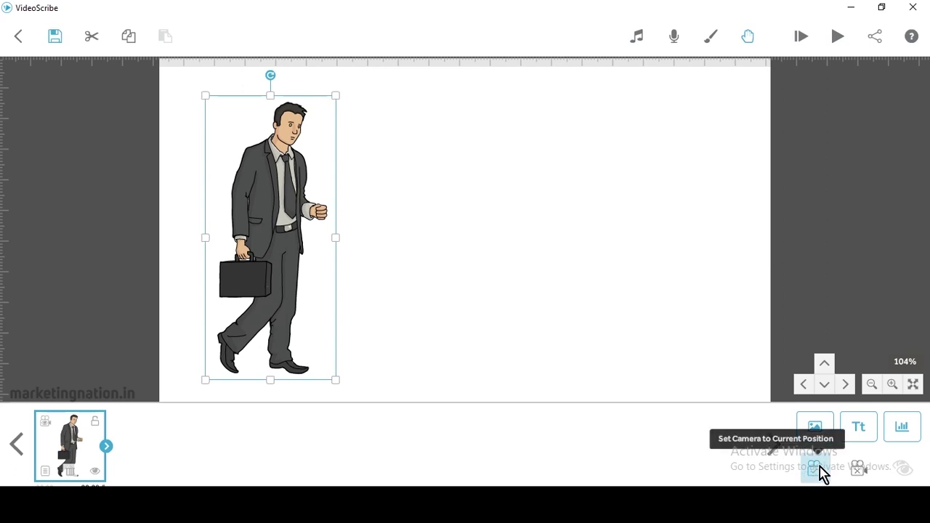
{"action": "left_click", "coordinate": [838, 36]}
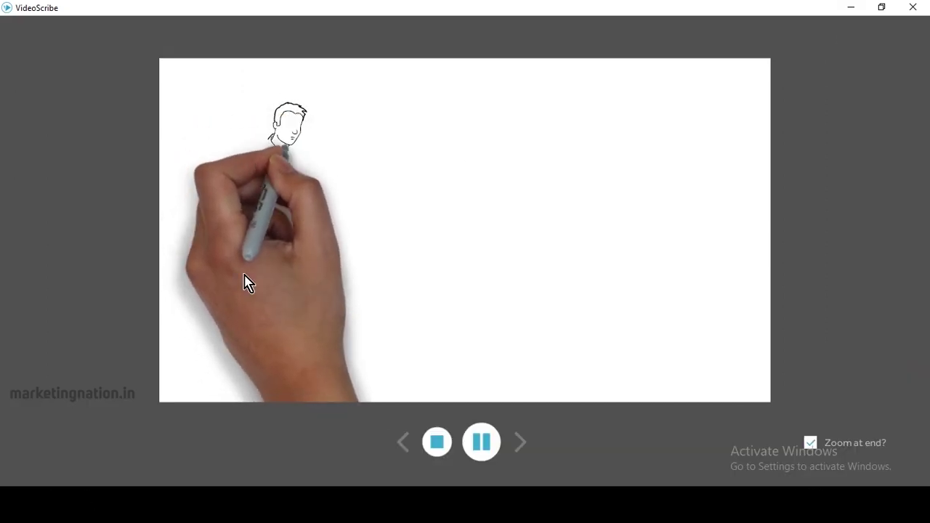
{"action": "left_click", "coordinate": [437, 442]}
Step: Move the businessman back to the middle of the canvas and select the image
{"action": "left_click_drag", "start_coordinate": [276, 227], "coordinate": [442, 216]}
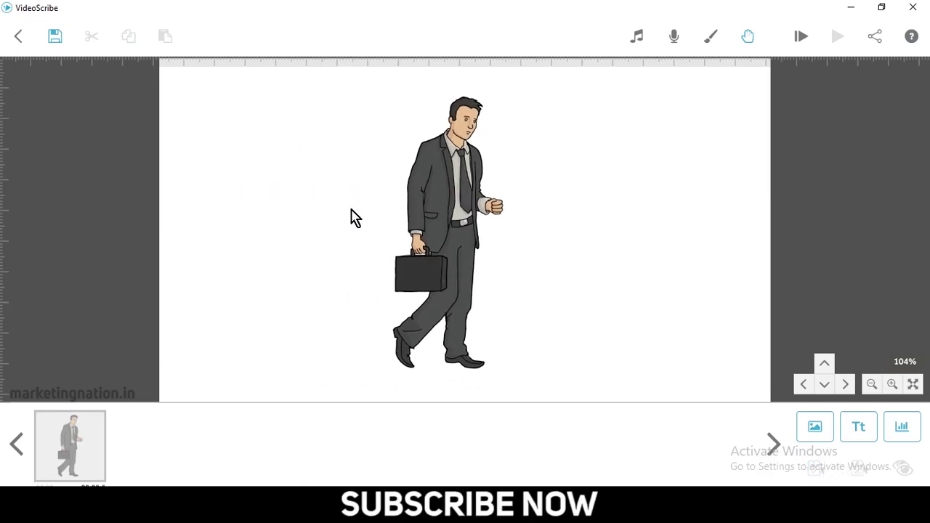
{"action": "left_click", "coordinate": [492, 260]}
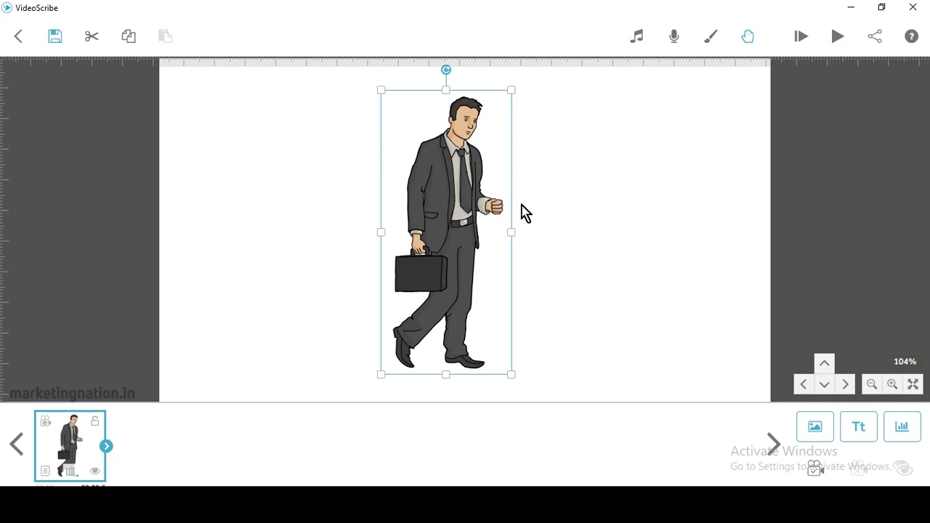
Step: Add the recently used image of two boys seen from behind, place it right of the businessman and preview its animation
{"action": "left_click", "coordinate": [821, 432]}
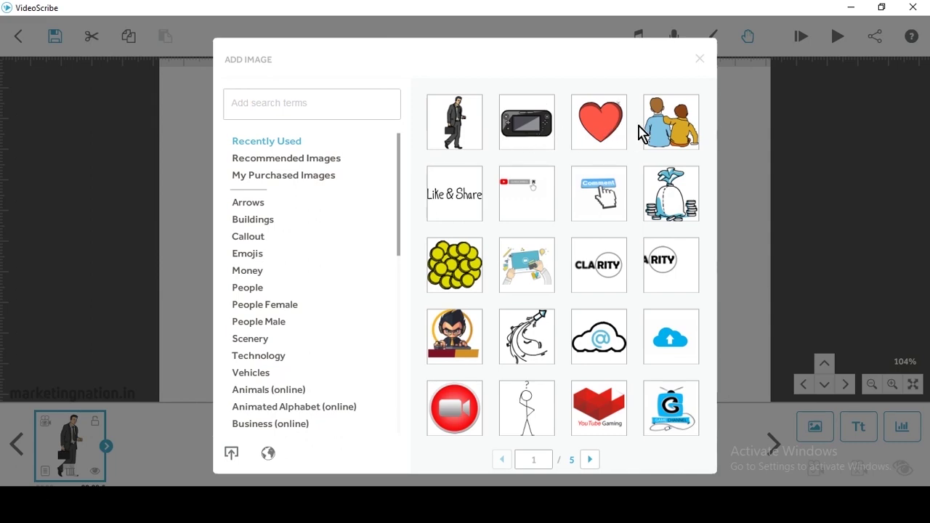
{"action": "left_click", "coordinate": [672, 124]}
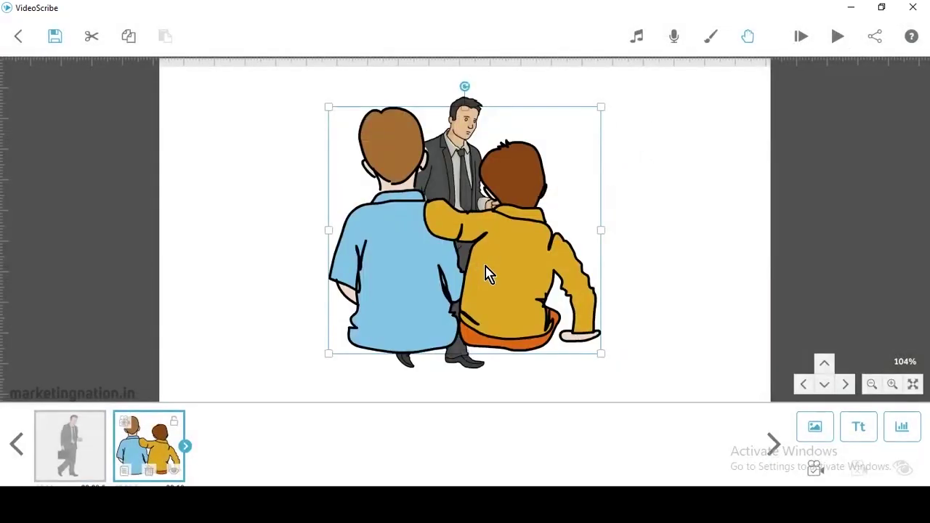
{"action": "left_click_drag", "start_coordinate": [513, 272], "coordinate": [687, 270]}
{"action": "mouse_move", "coordinate": [617, 380]}
{"action": "left_mouse_down"}
{"action": "mouse_move", "coordinate": [473, 374]}
{"action": "mouse_move", "coordinate": [637, 371]}
{"action": "left_mouse_up"}
{"action": "left_click", "coordinate": [669, 239]}
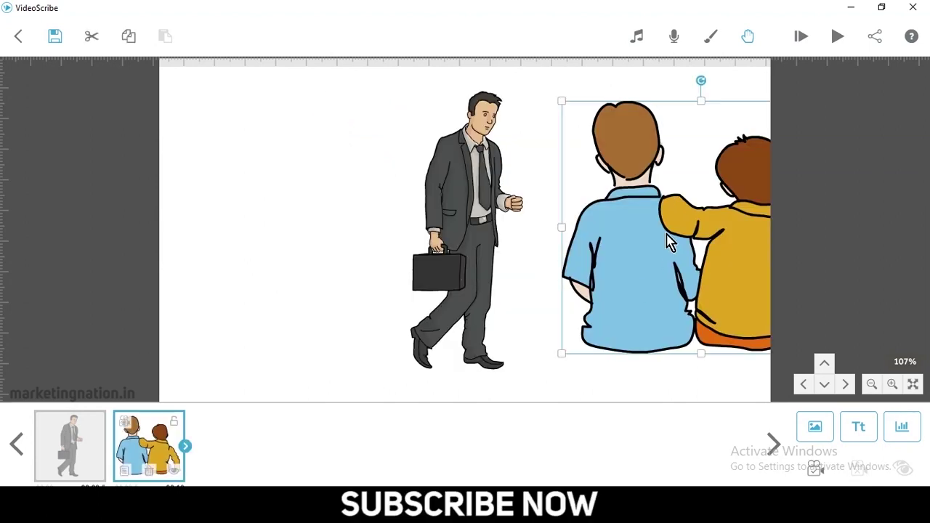
{"action": "left_click", "coordinate": [838, 36]}
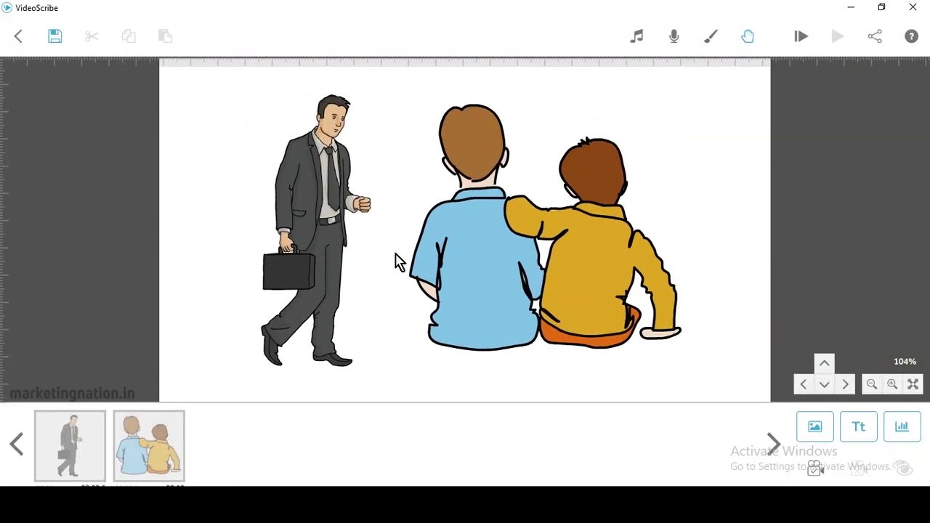
Step: Shift the businessman left, shrink and reposition the two boys beside him, and preview the animation
{"action": "left_click_drag", "start_coordinate": [323, 269], "coordinate": [298, 271]}
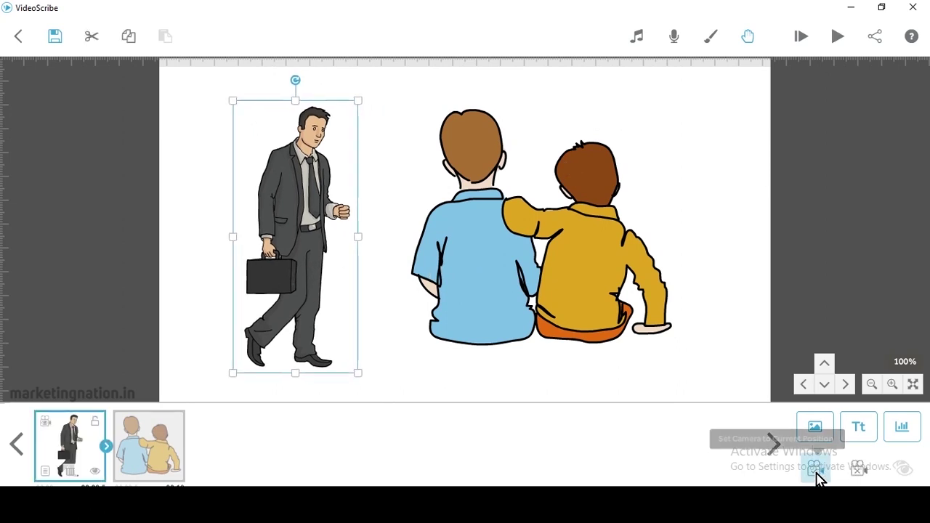
{"action": "left_click", "coordinate": [571, 254]}
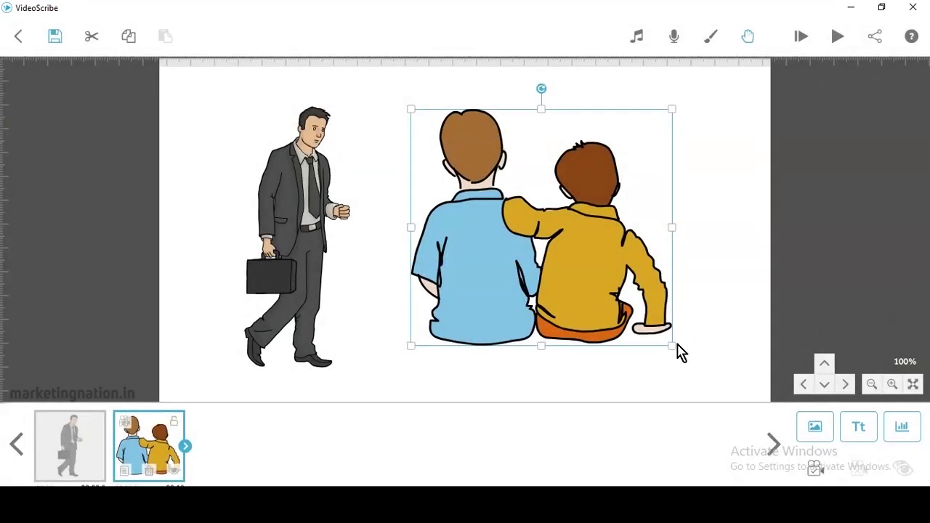
{"action": "left_click_drag", "start_coordinate": [672, 346], "coordinate": [660, 329]}
{"action": "mouse_move", "coordinate": [607, 258]}
{"action": "left_mouse_down"}
{"action": "mouse_move", "coordinate": [615, 274]}
{"action": "mouse_move", "coordinate": [610, 267]}
{"action": "left_mouse_up"}
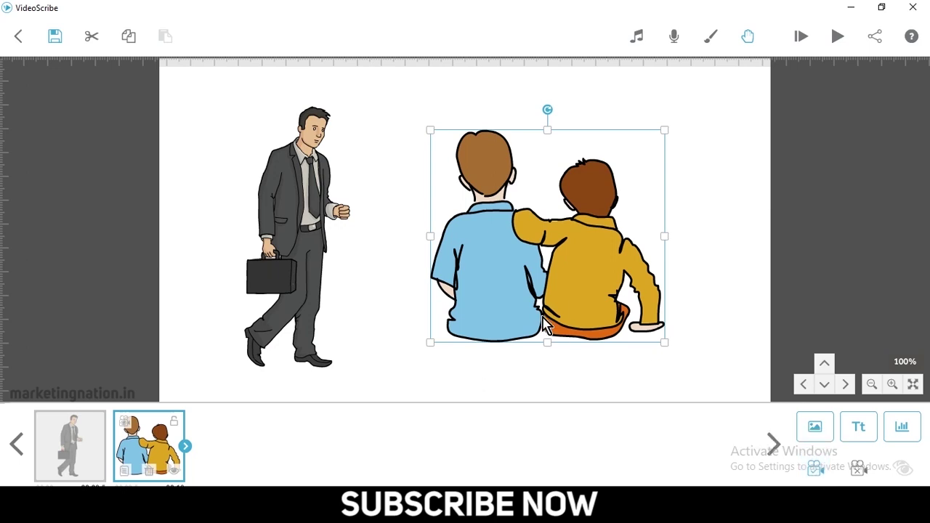
{"action": "left_click", "coordinate": [835, 36]}
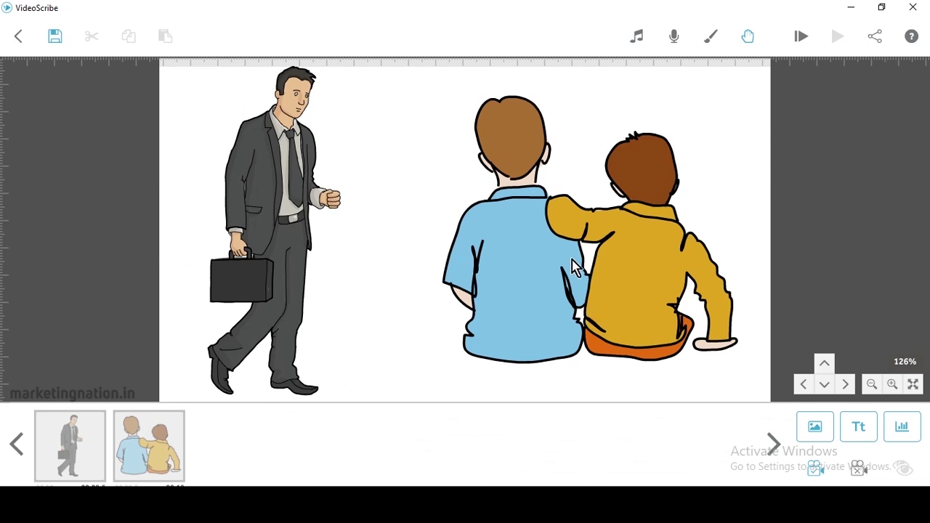
Step: Make slight size and height adjustments to the two boys image, try narrowing it and undo the width change
{"action": "left_click", "coordinate": [572, 256]}
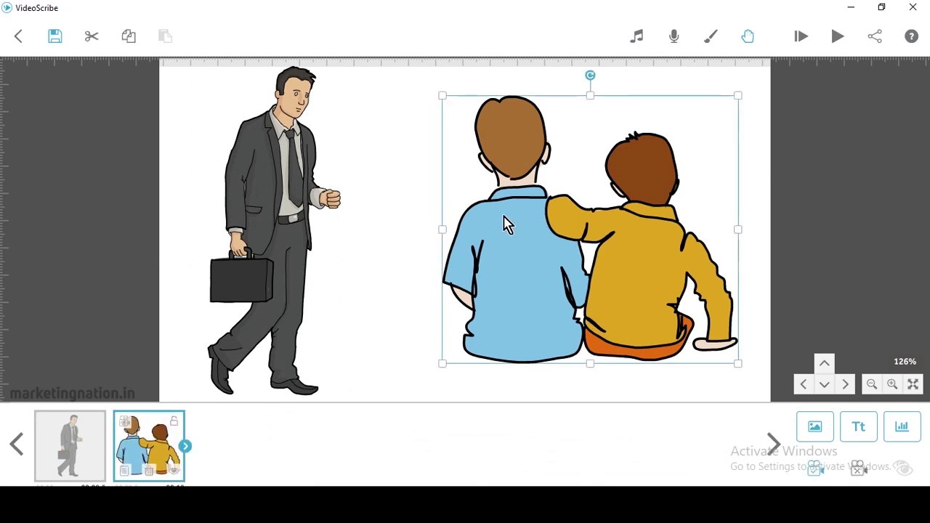
{"action": "mouse_move", "coordinate": [442, 365]}
{"action": "left_mouse_down"}
{"action": "mouse_move", "coordinate": [470, 341]}
{"action": "mouse_move", "coordinate": [438, 371]}
{"action": "left_mouse_up"}
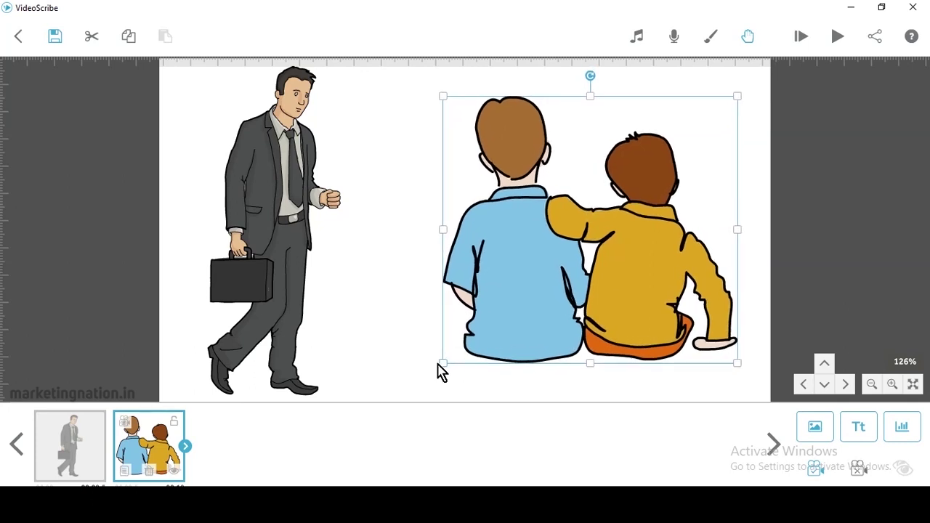
{"action": "mouse_move", "coordinate": [592, 369]}
{"action": "left_mouse_down"}
{"action": "mouse_move", "coordinate": [598, 353]}
{"action": "mouse_move", "coordinate": [596, 373]}
{"action": "left_mouse_up"}
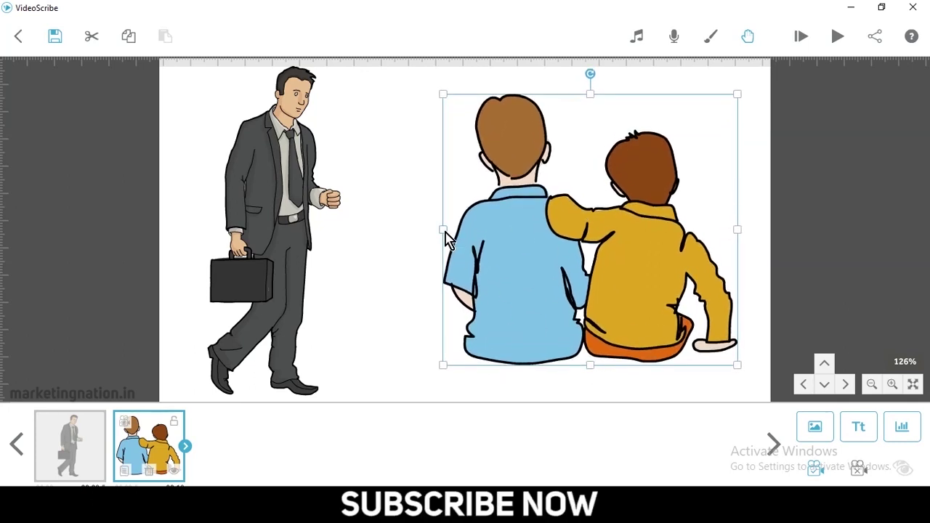
{"action": "mouse_move", "coordinate": [446, 234]}
{"action": "left_mouse_down"}
{"action": "mouse_move", "coordinate": [504, 236]}
{"action": "mouse_move", "coordinate": [449, 241]}
{"action": "left_mouse_up"}
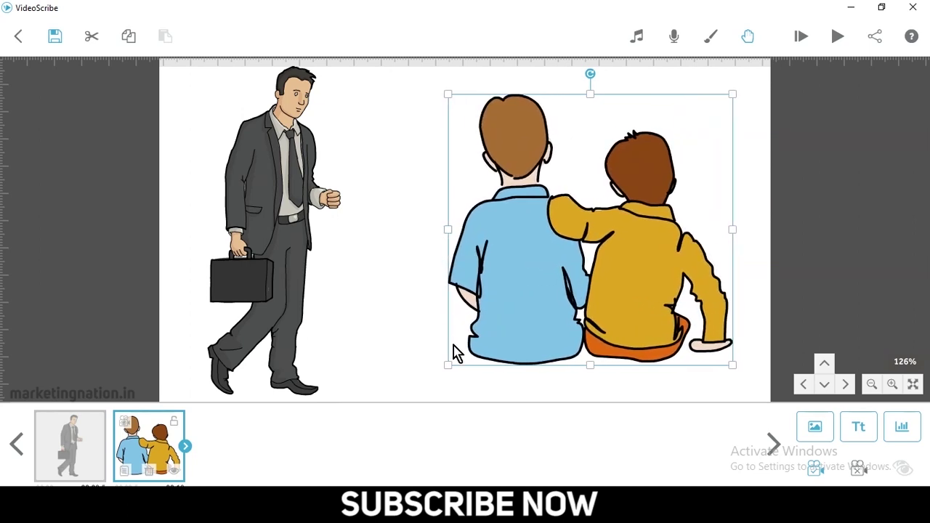
{"action": "key", "text": "ctrl+z"}
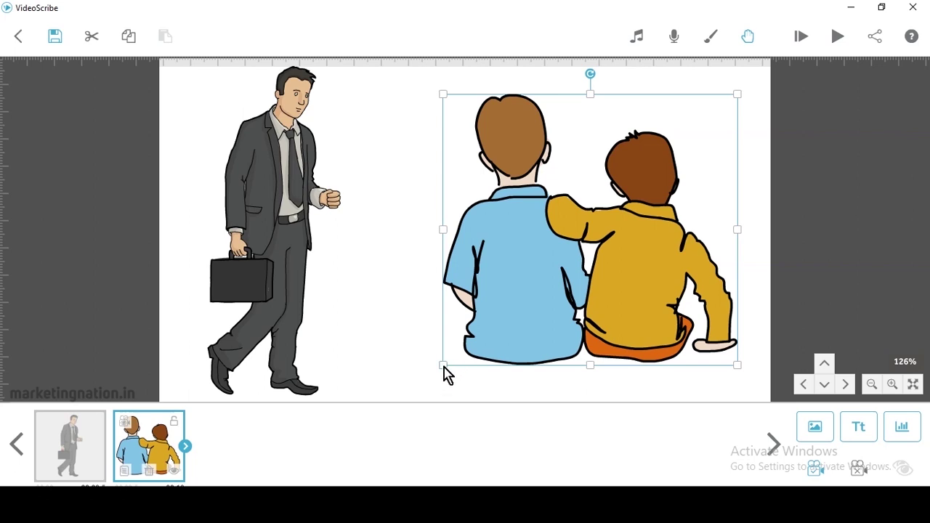
Step: Shrink the two boys image proportionally, move it closer to the businessman and deselect it
{"action": "left_click_drag", "start_coordinate": [444, 368], "coordinate": [477, 337]}
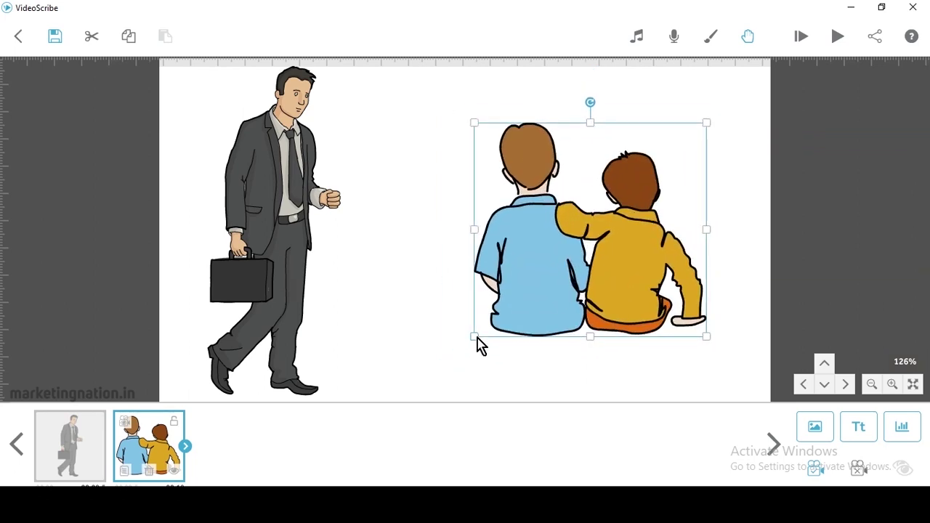
{"action": "left_click_drag", "start_coordinate": [585, 283], "coordinate": [532, 291]}
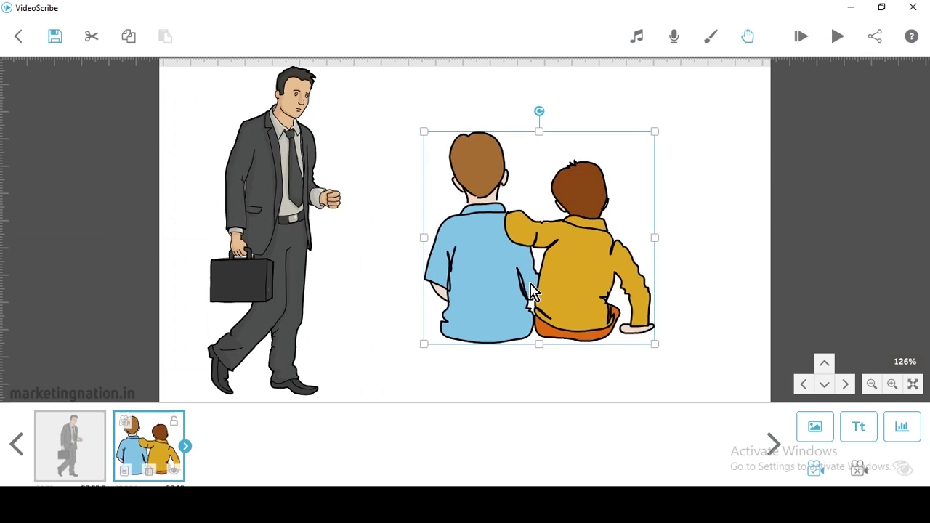
{"action": "left_click", "coordinate": [402, 375]}
Step: Rearrange the businessman and the two boys side by side in the zoomed-out view and slightly enlarge the businessman
{"action": "left_click", "coordinate": [295, 307]}
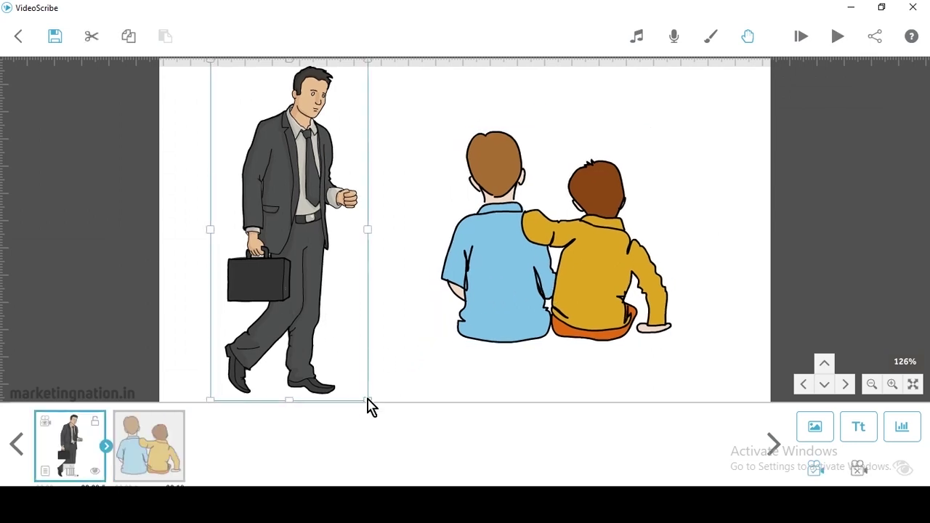
{"action": "scroll", "coordinate": [363, 396], "scroll_direction": "down", "scroll_amount": 2}
{"action": "scroll", "coordinate": [411, 312], "scroll_direction": "down", "scroll_amount": 1}
{"action": "left_click_drag", "start_coordinate": [411, 333], "coordinate": [283, 314]}
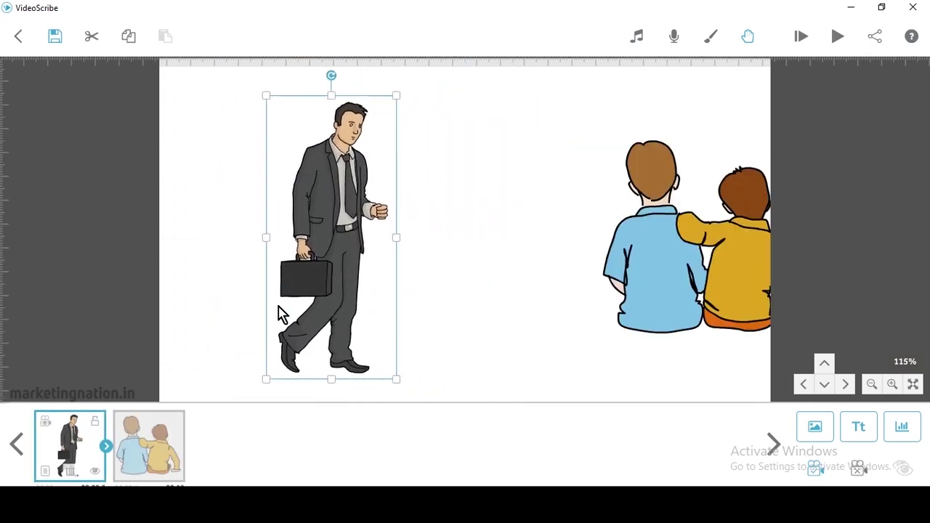
{"action": "scroll", "coordinate": [451, 272], "scroll_direction": "down", "scroll_amount": 1}
{"action": "left_click", "coordinate": [429, 315]}
{"action": "left_click_drag", "start_coordinate": [675, 271], "coordinate": [570, 280]}
{"action": "left_click", "coordinate": [344, 261]}
{"action": "left_click_drag", "start_coordinate": [383, 381], "coordinate": [405, 375]}
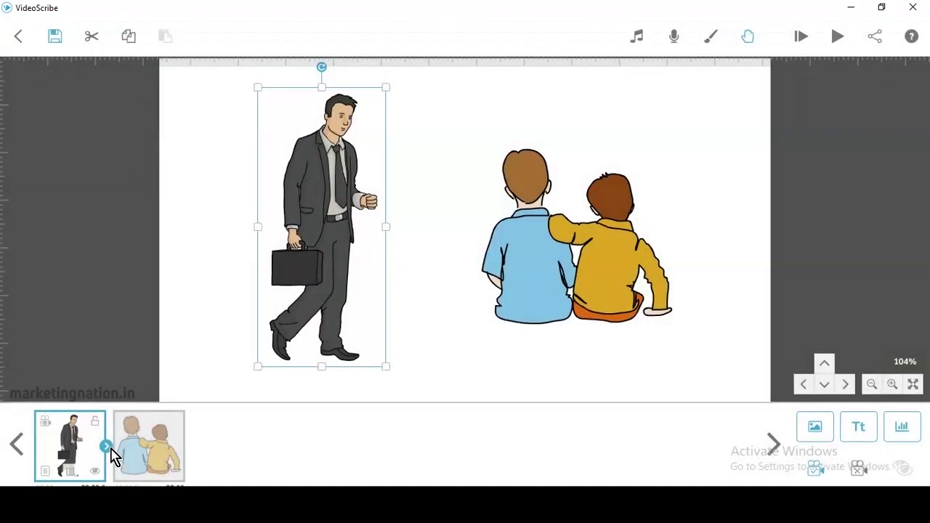
Step: Expand the businessman's timing settings and set its animate time to 2.5 s
{"action": "left_click", "coordinate": [106, 446]}
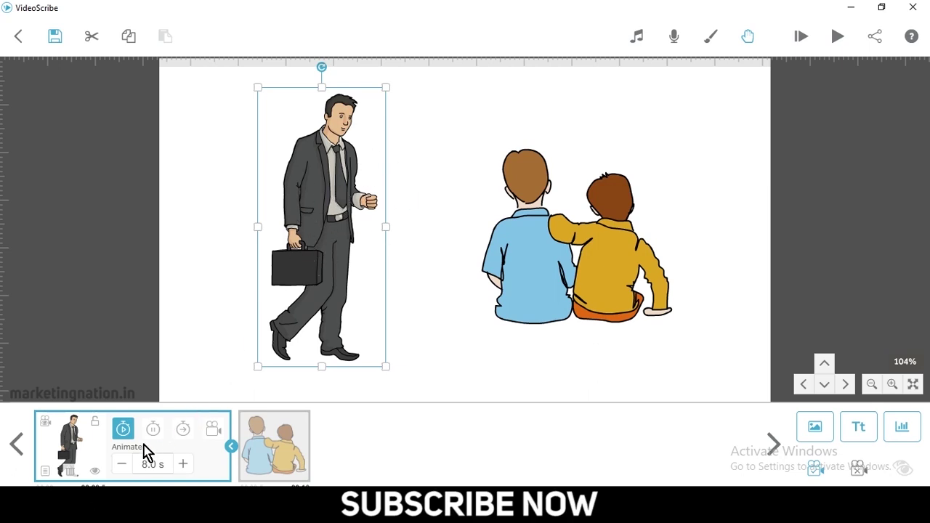
{"action": "left_click", "coordinate": [124, 462]}
{"action": "left_click", "coordinate": [122, 463]}
{"action": "left_click", "coordinate": [122, 463]}
{"action": "left_click", "coordinate": [122, 463]}
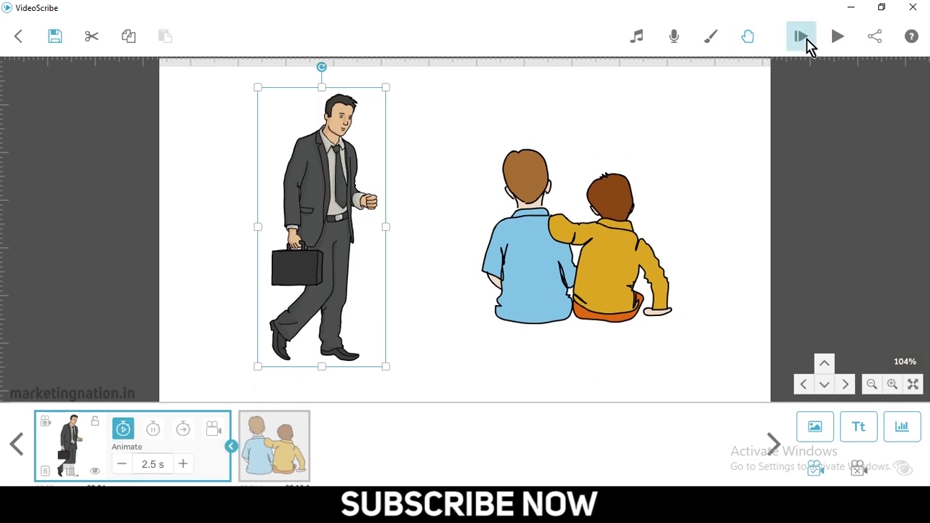
Step: Preview the animation, set the businessman's camera to the current view and preview it again
{"action": "left_click", "coordinate": [838, 37]}
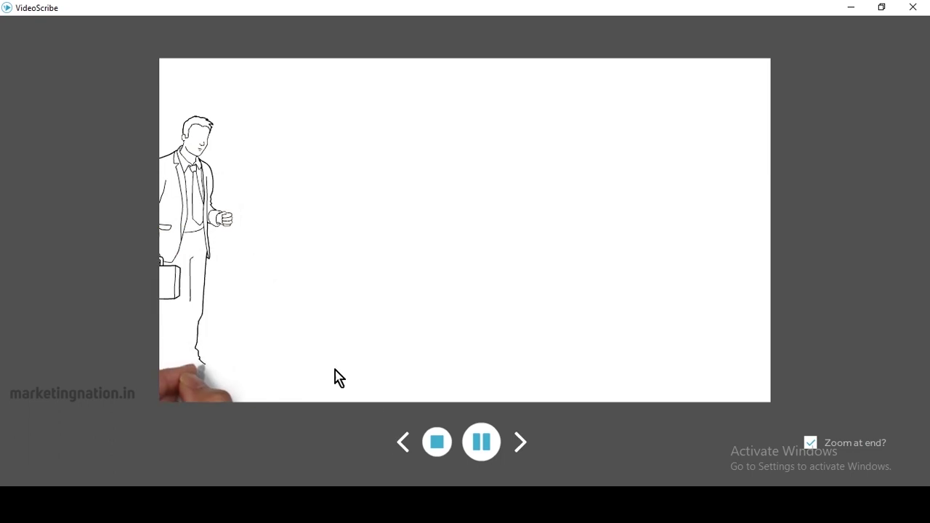
{"action": "left_click", "coordinate": [441, 443]}
{"action": "left_click", "coordinate": [275, 265]}
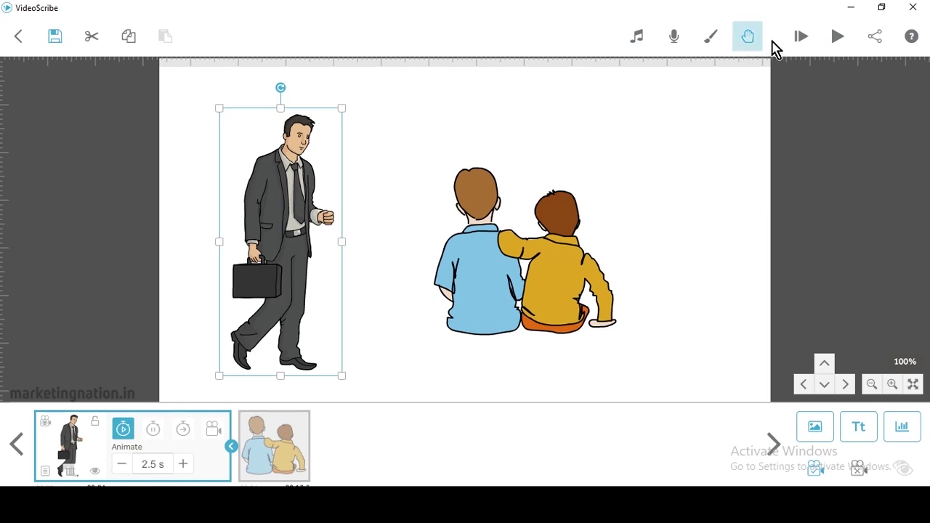
{"action": "left_click", "coordinate": [838, 38]}
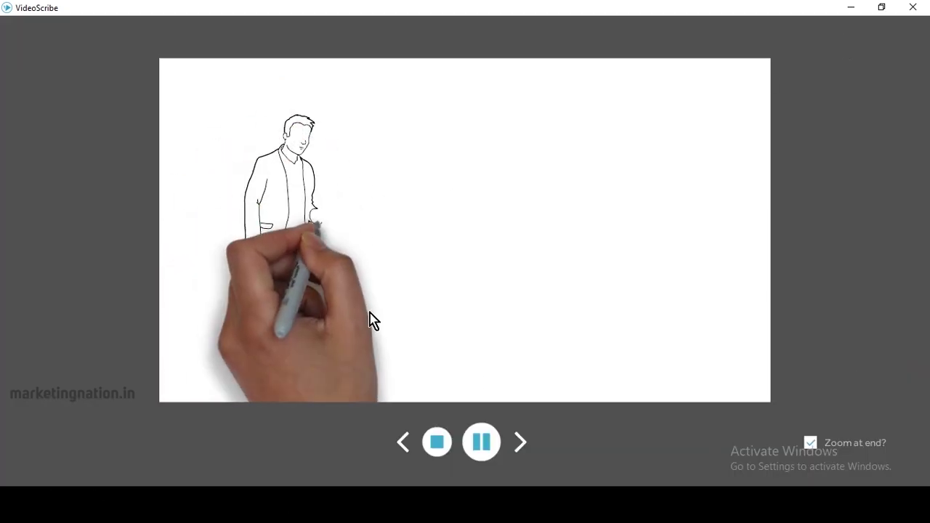
{"action": "left_click", "coordinate": [438, 444]}
Step: Set the businessman's animate time to 2.0 s and open its pause setting
{"action": "left_click", "coordinate": [93, 452]}
{"action": "left_click", "coordinate": [122, 465]}
{"action": "left_click", "coordinate": [122, 464]}
{"action": "left_click", "coordinate": [122, 464]}
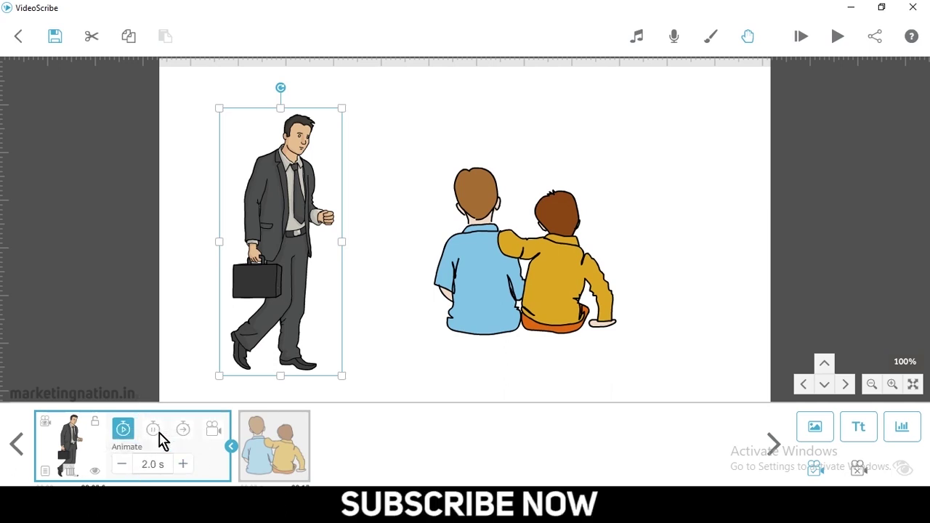
{"action": "left_click", "coordinate": [159, 437]}
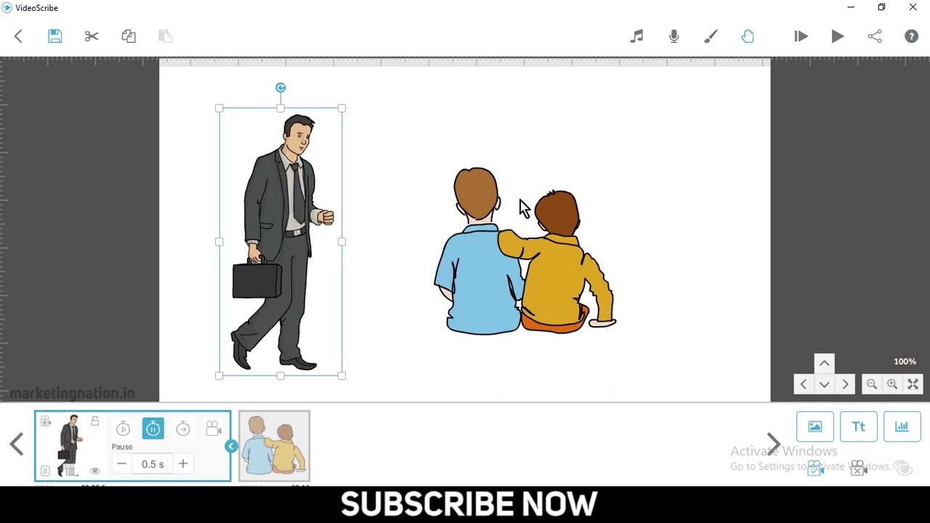
Step: Move the two boys image up and enlarge it slightly
{"action": "left_click", "coordinate": [549, 224]}
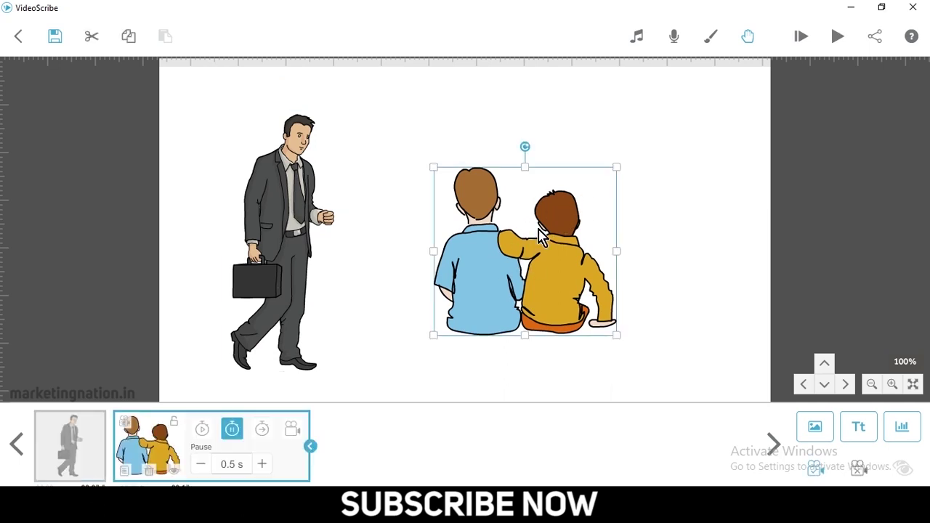
{"action": "left_click_drag", "start_coordinate": [538, 229], "coordinate": [533, 196]}
{"action": "left_click_drag", "start_coordinate": [610, 309], "coordinate": [628, 327]}
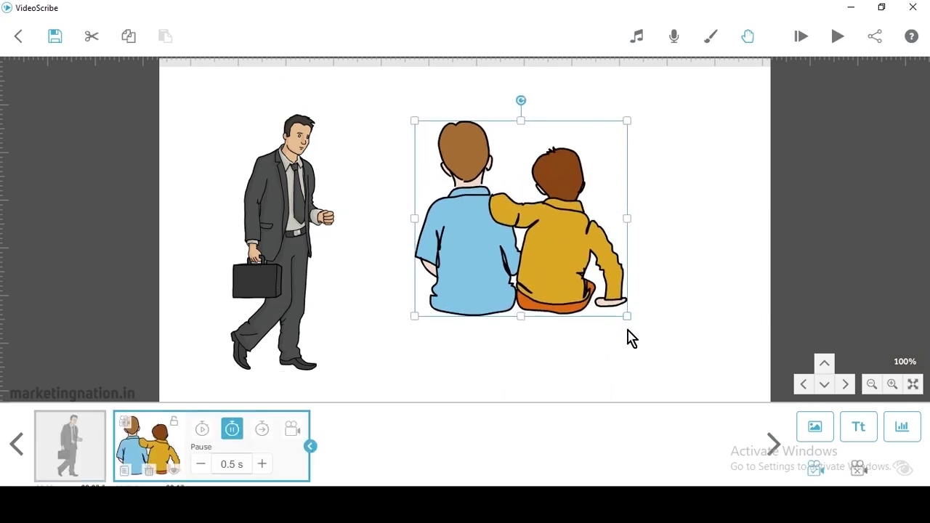
Step: Try a longer pause for the businessman, return it to 0.5 s and open the transition setting
{"action": "left_click", "coordinate": [287, 240]}
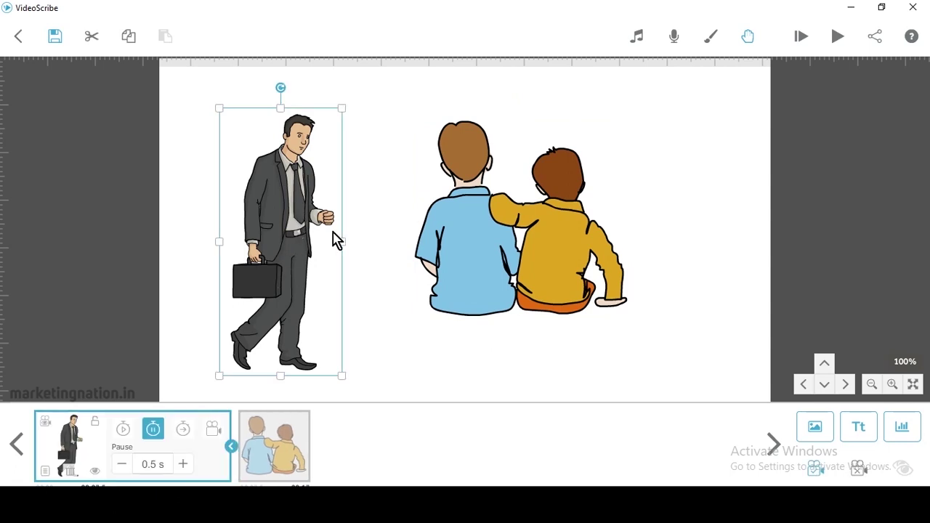
{"action": "left_click", "coordinate": [185, 469]}
{"action": "left_click", "coordinate": [184, 469]}
{"action": "double_click", "coordinate": [123, 465]}
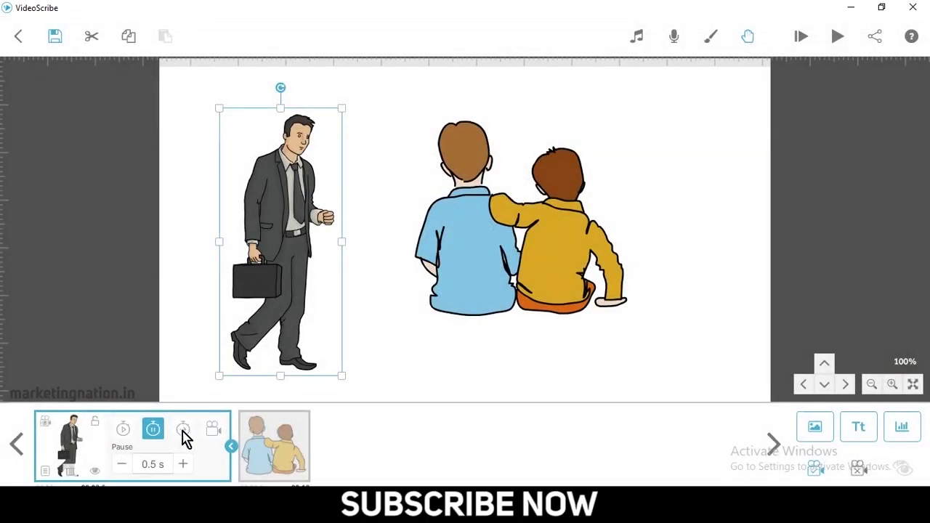
{"action": "left_click", "coordinate": [185, 433]}
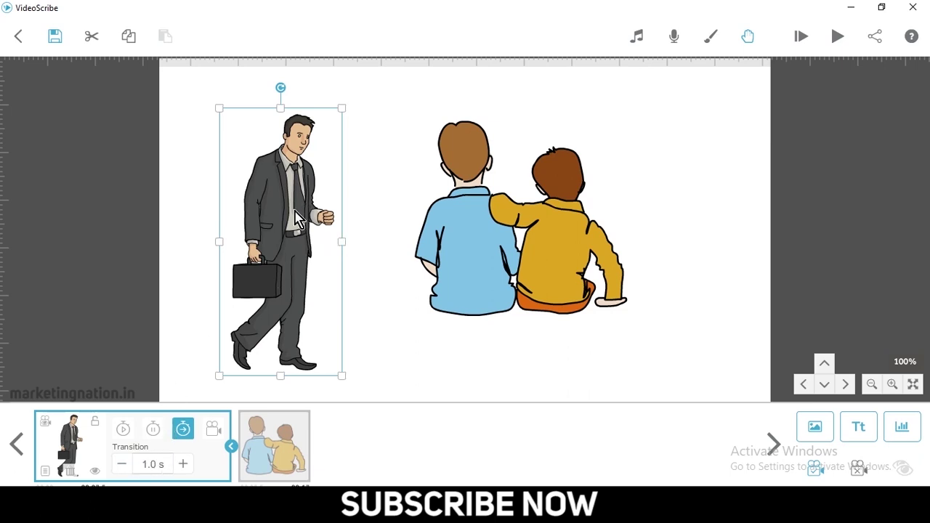
Step: Move the two boys away from the businessman so each image has its own view, and center the boys
{"action": "left_click", "coordinate": [508, 237]}
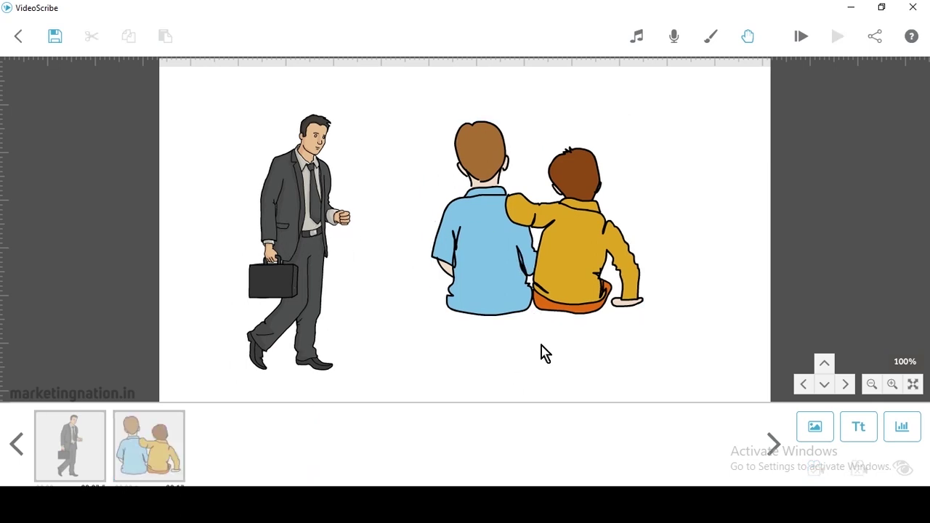
{"action": "left_click", "coordinate": [508, 255]}
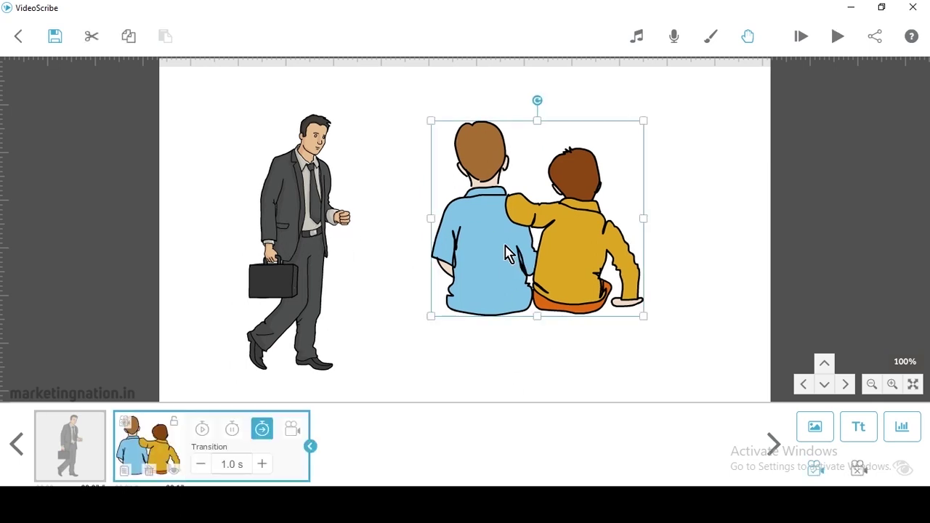
{"action": "key", "text": "Escape"}
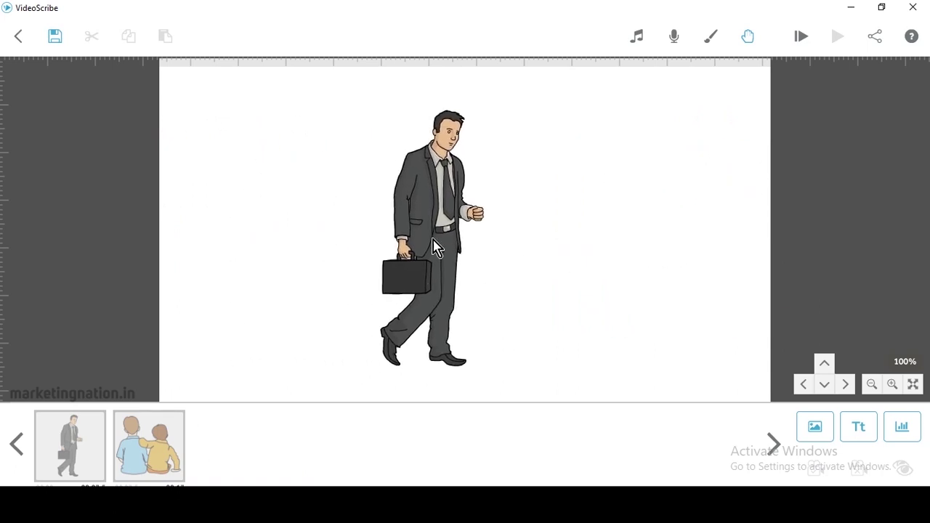
{"action": "left_click", "coordinate": [465, 255]}
{"action": "left_click_drag", "start_coordinate": [492, 257], "coordinate": [312, 258]}
{"action": "left_click_drag", "start_coordinate": [297, 218], "coordinate": [427, 223]}
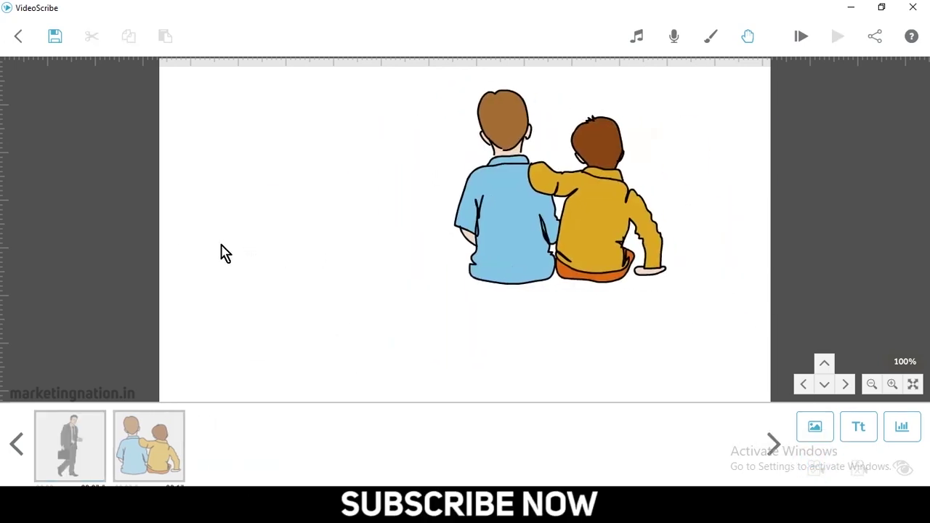
{"action": "left_click_drag", "start_coordinate": [535, 255], "coordinate": [490, 276]}
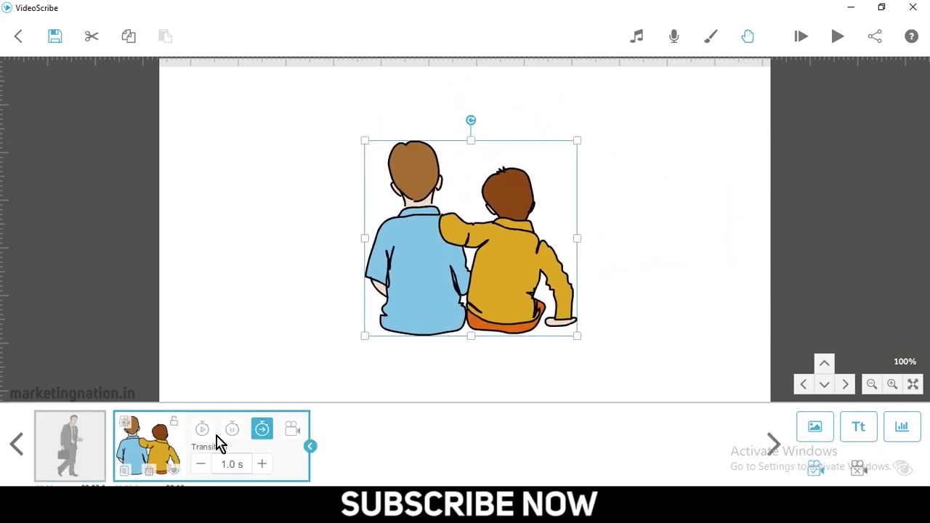
Step: Preview the animation from the businessman to check the transition to the two boys
{"action": "left_click", "coordinate": [77, 455]}
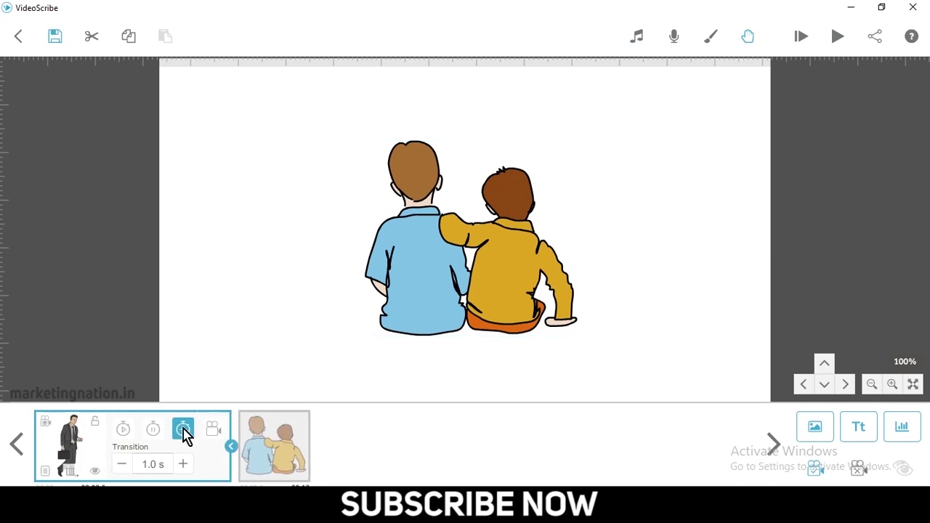
{"action": "left_click", "coordinate": [838, 36]}
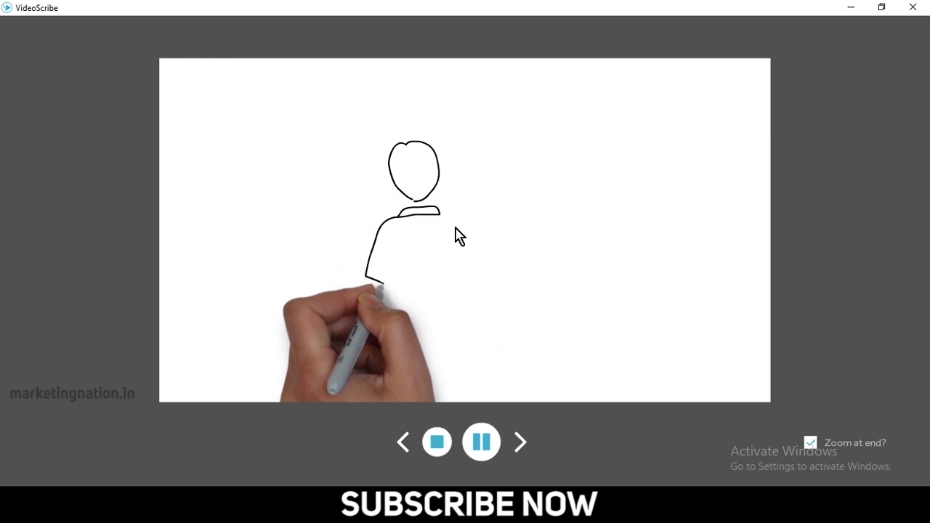
{"action": "left_click", "coordinate": [439, 443]}
Step: Shorten the businessman's transition time and preview the move from him to the two boys
{"action": "left_click", "coordinate": [73, 454]}
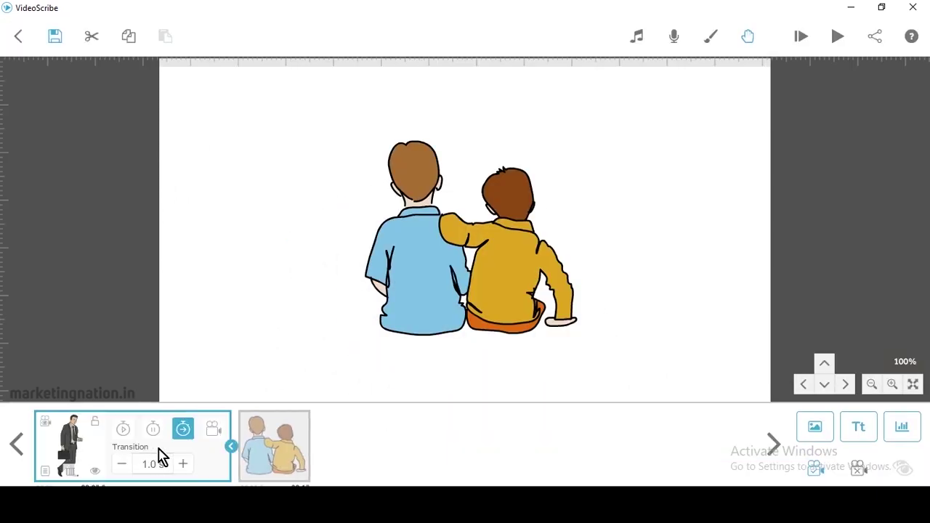
{"action": "left_click", "coordinate": [122, 465]}
{"action": "left_click", "coordinate": [122, 464]}
{"action": "left_click", "coordinate": [122, 464]}
{"action": "left_click", "coordinate": [122, 465]}
{"action": "left_click", "coordinate": [122, 465]}
{"action": "left_click", "coordinate": [837, 38]}
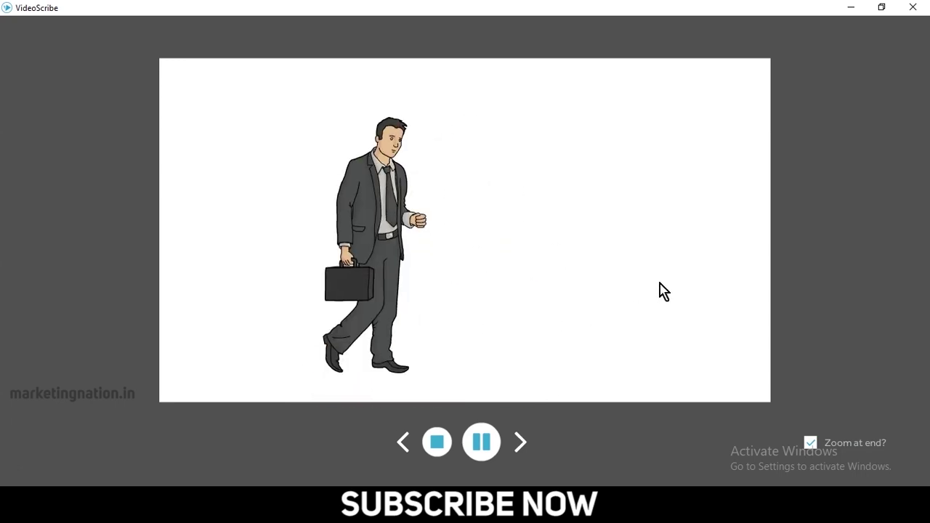
Step: Reduce the businessman's transition time to 0.0 s and preview the switch to the two boys
{"action": "left_click", "coordinate": [438, 443]}
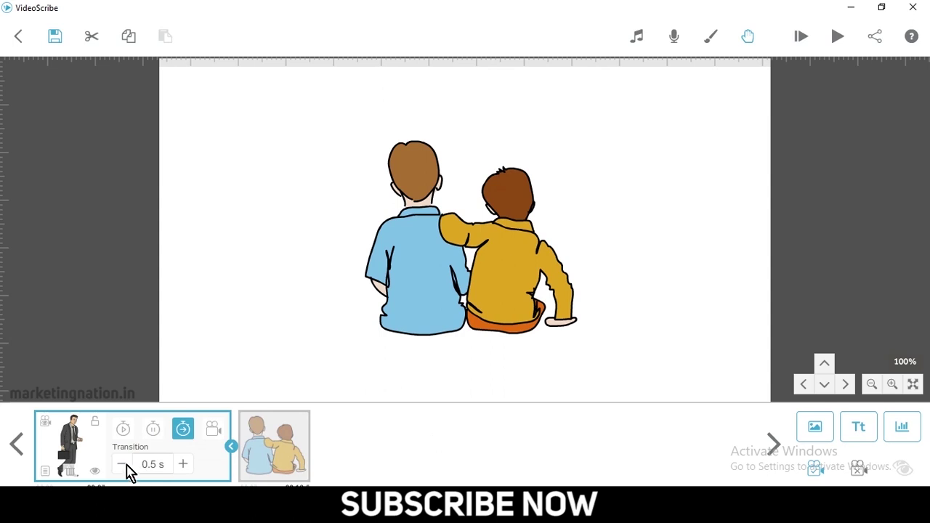
{"action": "left_click", "coordinate": [122, 464]}
{"action": "left_click", "coordinate": [837, 37]}
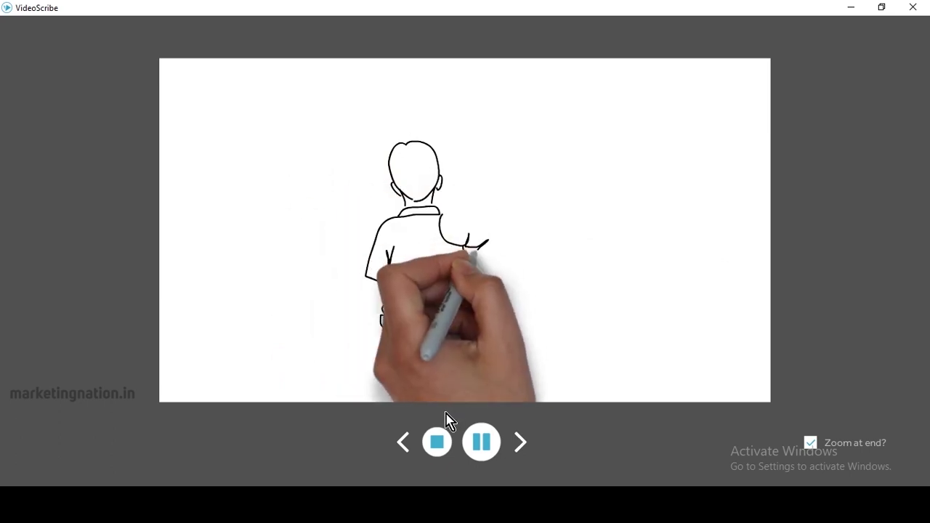
{"action": "left_click", "coordinate": [442, 449]}
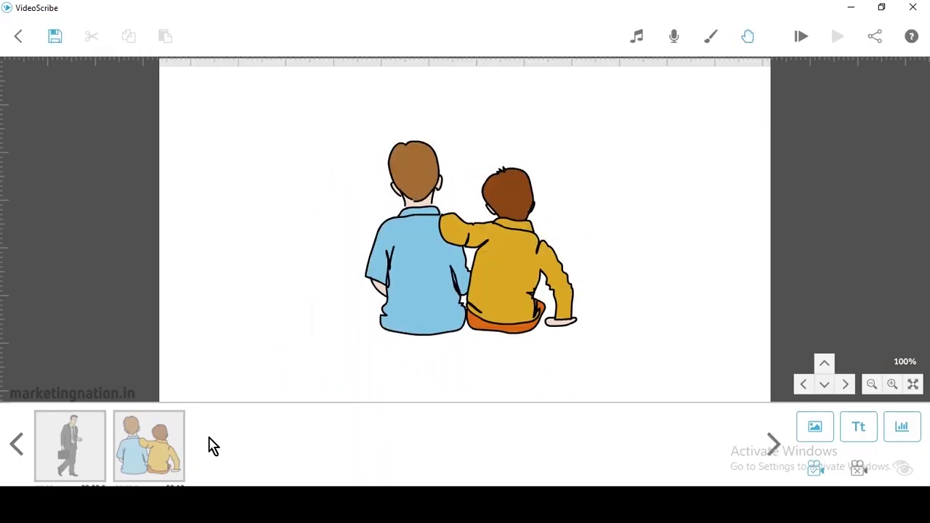
Step: Review the businessman's pause, transition and animate times and bring him into view on the canvas
{"action": "left_click", "coordinate": [64, 460]}
{"action": "left_click", "coordinate": [151, 435]}
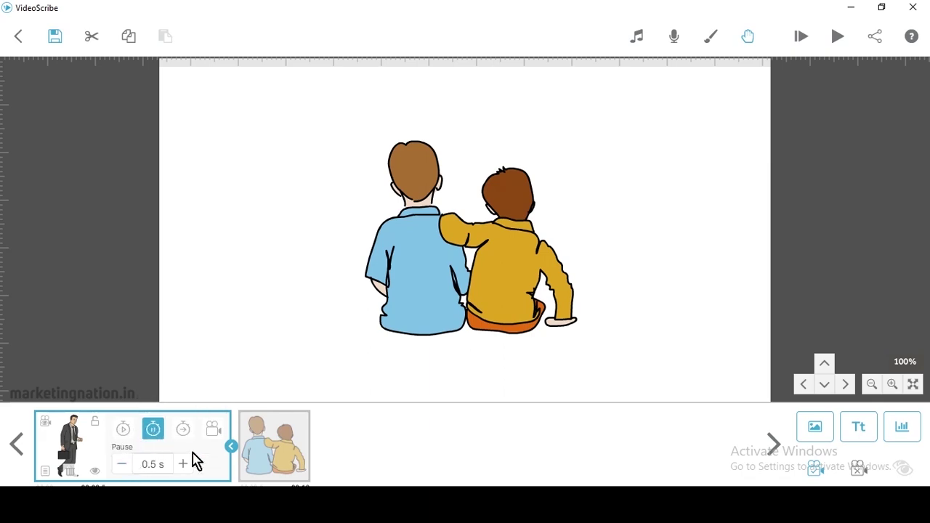
{"action": "left_click", "coordinate": [183, 429]}
{"action": "left_click", "coordinate": [123, 430]}
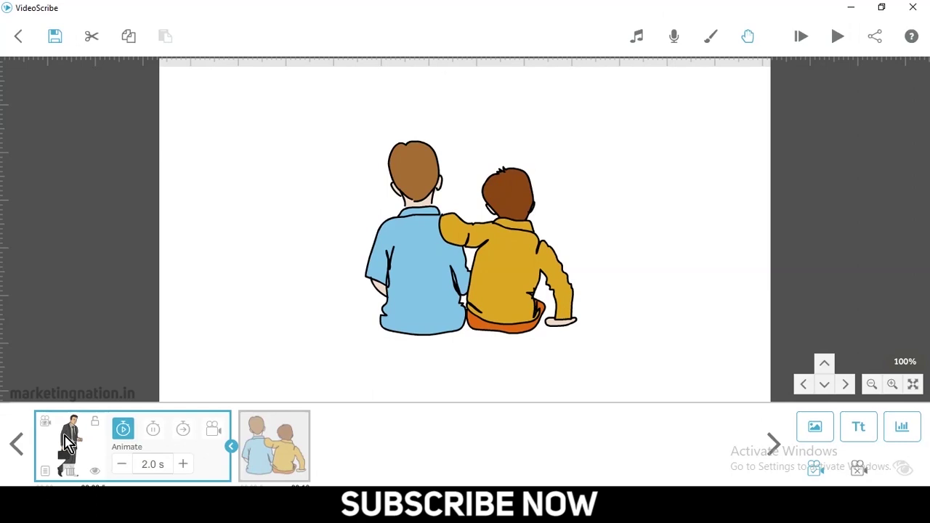
{"action": "left_click", "coordinate": [65, 443]}
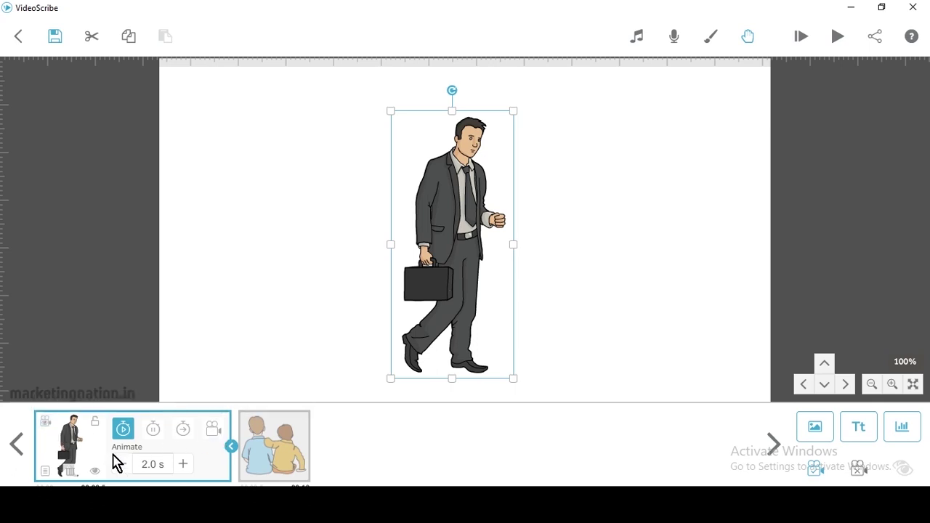
Step: Open the businessman's drawing options, keep the Draw animation and preview it
{"action": "left_click", "coordinate": [43, 474]}
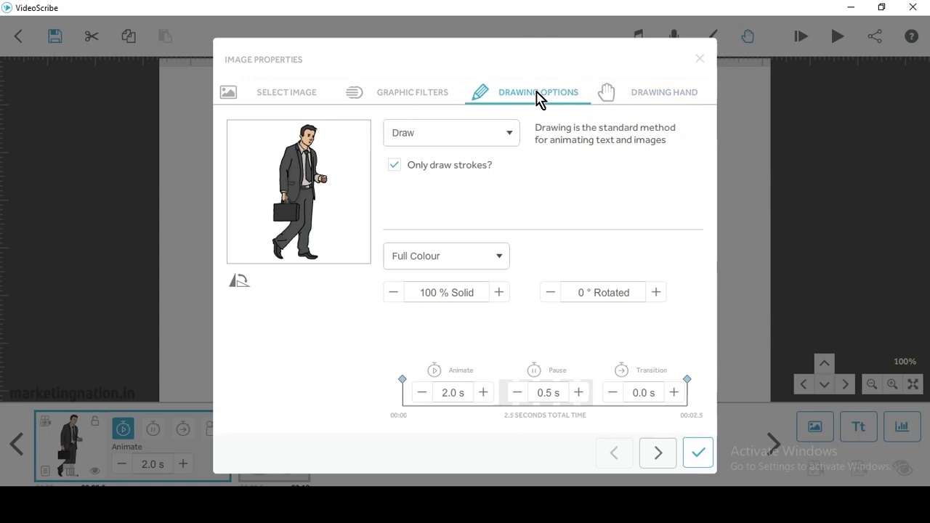
{"action": "left_click", "coordinate": [437, 138]}
{"action": "left_click", "coordinate": [425, 167]}
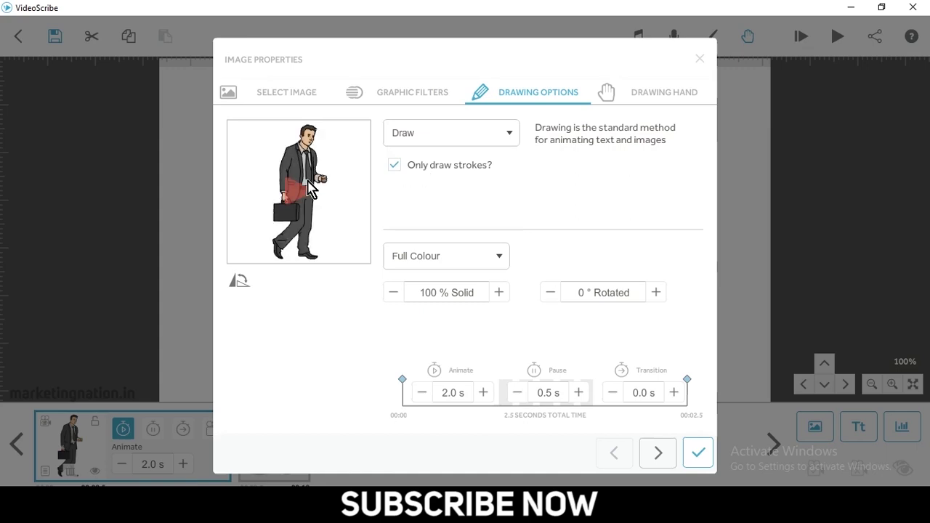
{"action": "left_click", "coordinate": [309, 190]}
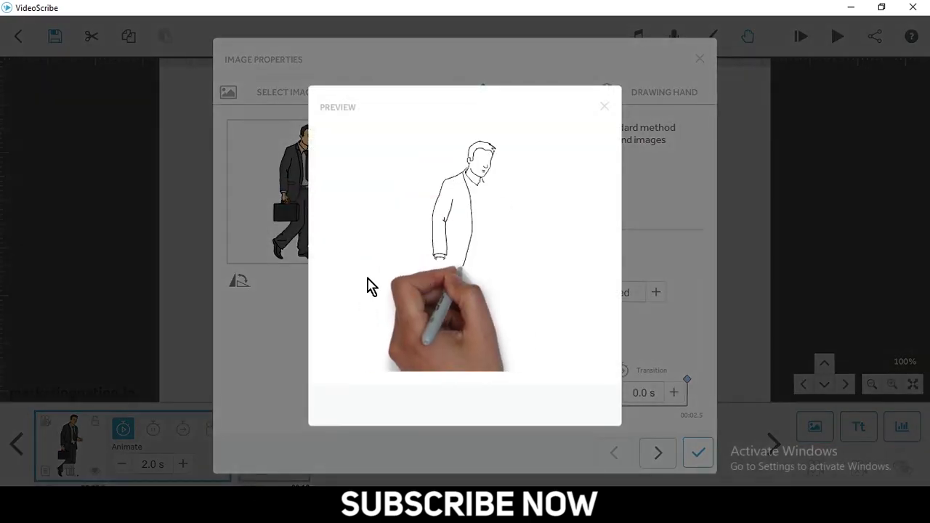
{"action": "left_click", "coordinate": [605, 107]}
Step: Try the Move In animation with the Smooth effect on the businessman and preview it
{"action": "left_click", "coordinate": [440, 133]}
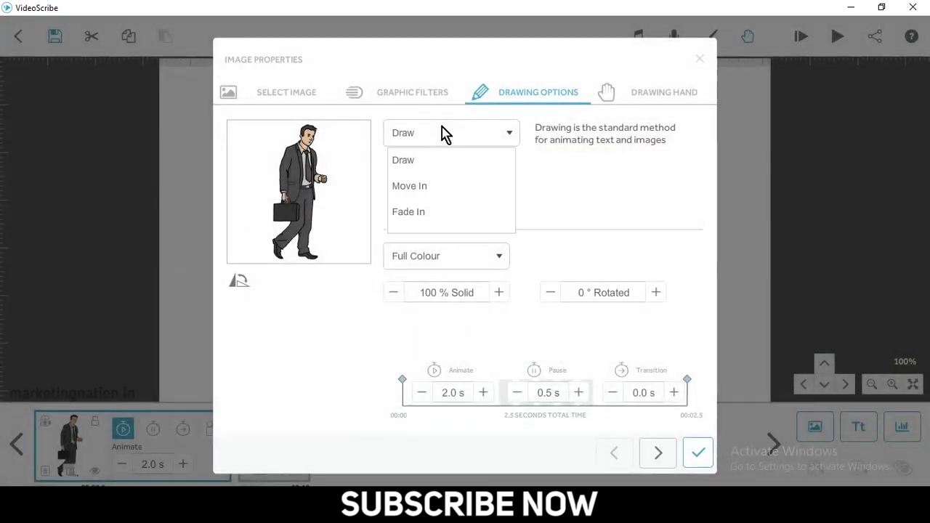
{"action": "left_click", "coordinate": [429, 197]}
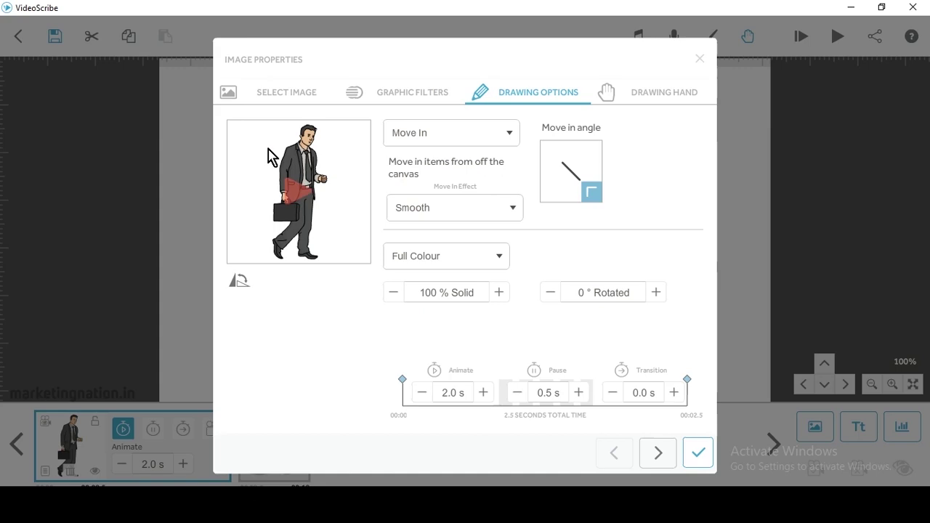
{"action": "left_click", "coordinate": [306, 206]}
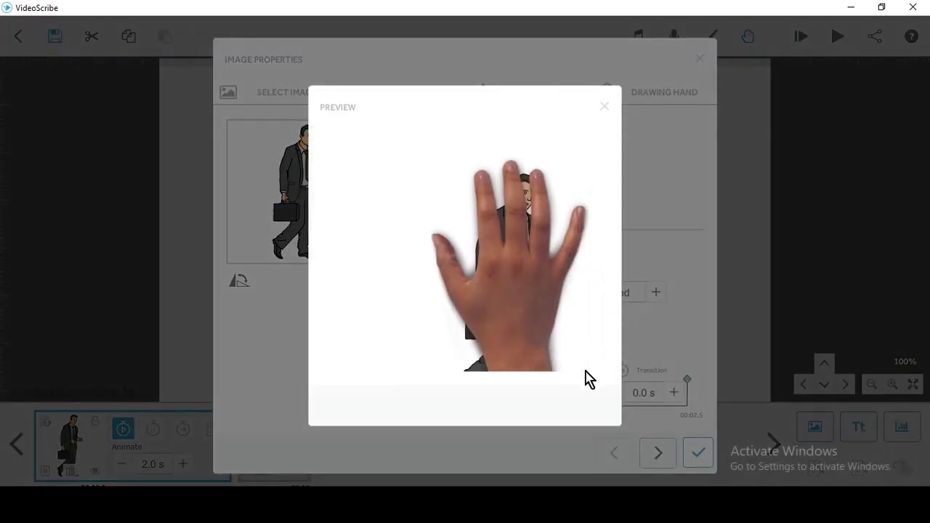
{"action": "left_click", "coordinate": [604, 107]}
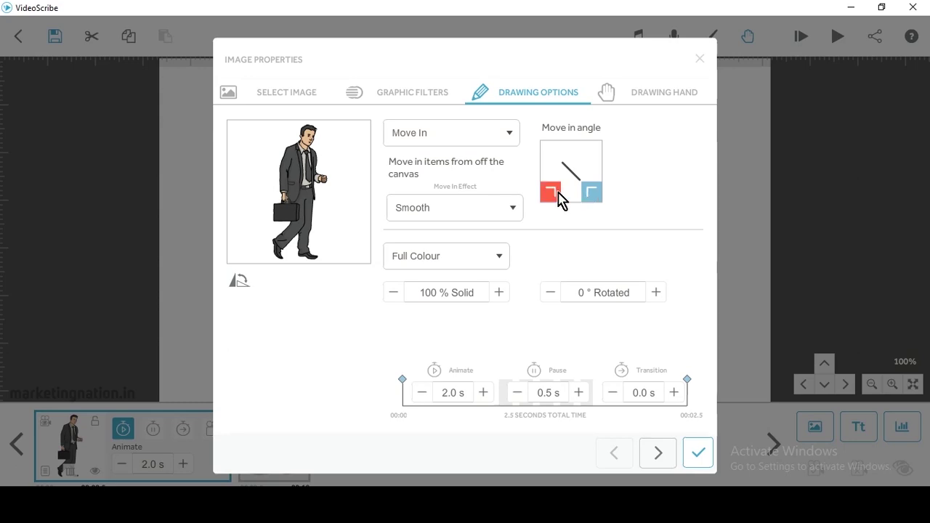
Step: Try a move-in angle that brings the businessman straight up from below and preview it
{"action": "left_click", "coordinate": [571, 192]}
{"action": "left_click", "coordinate": [302, 206]}
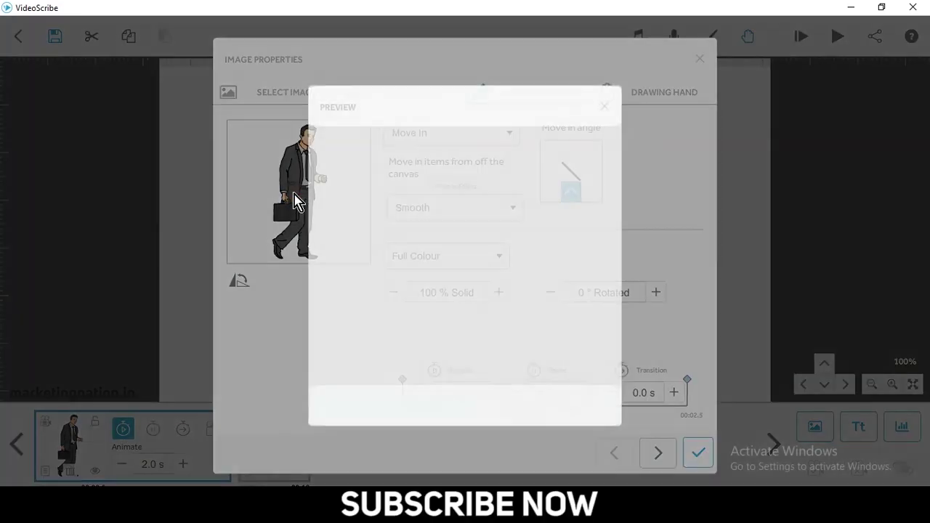
{"action": "left_click", "coordinate": [605, 107]}
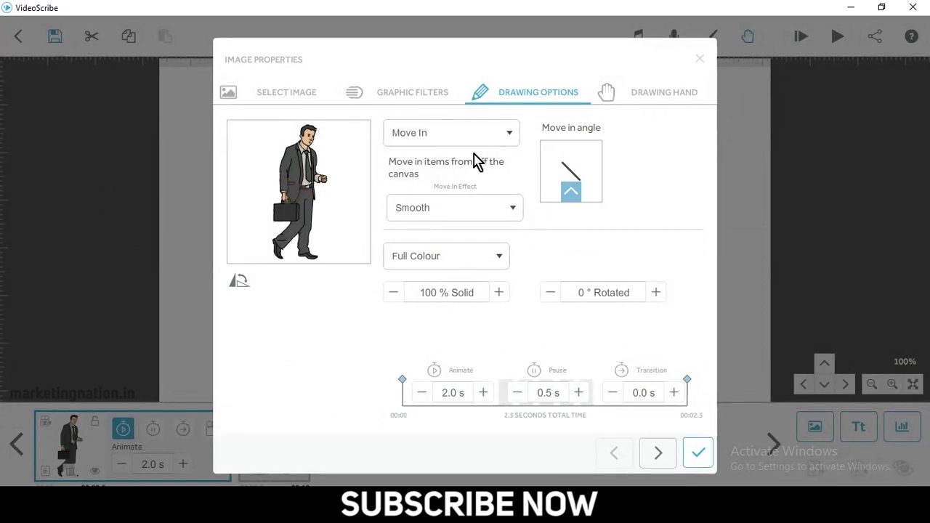
Step: Try the Fade In animation on the businessman and preview how he appears
{"action": "left_click", "coordinate": [459, 138]}
{"action": "left_click", "coordinate": [406, 211]}
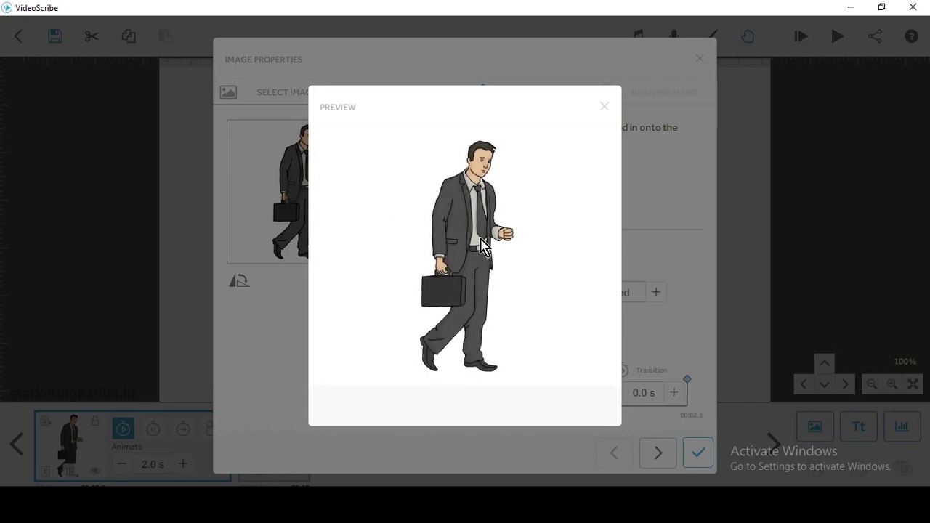
{"action": "left_click", "coordinate": [604, 107]}
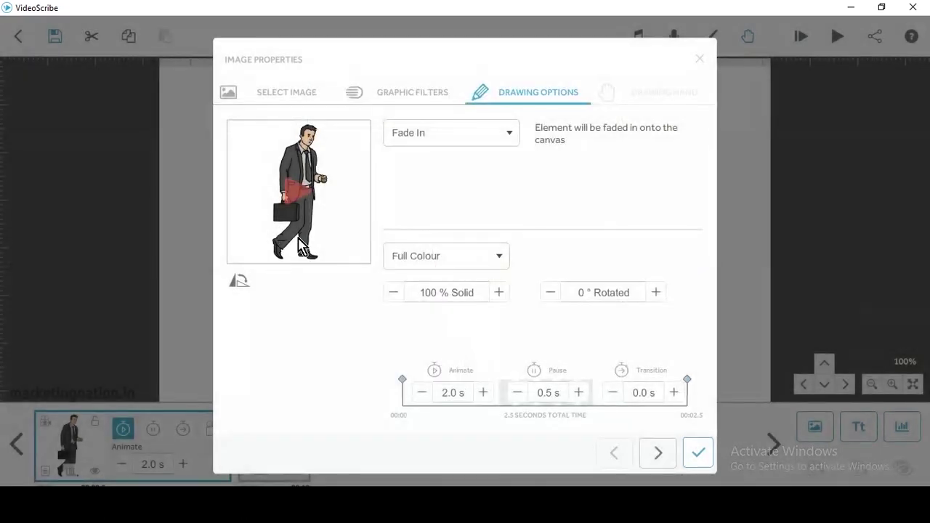
{"action": "left_click", "coordinate": [314, 202]}
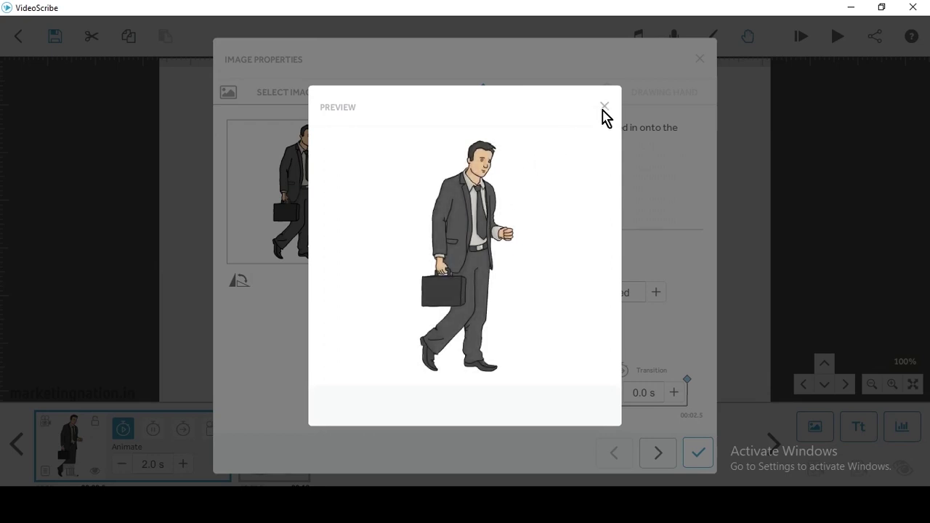
{"action": "left_click", "coordinate": [605, 108]}
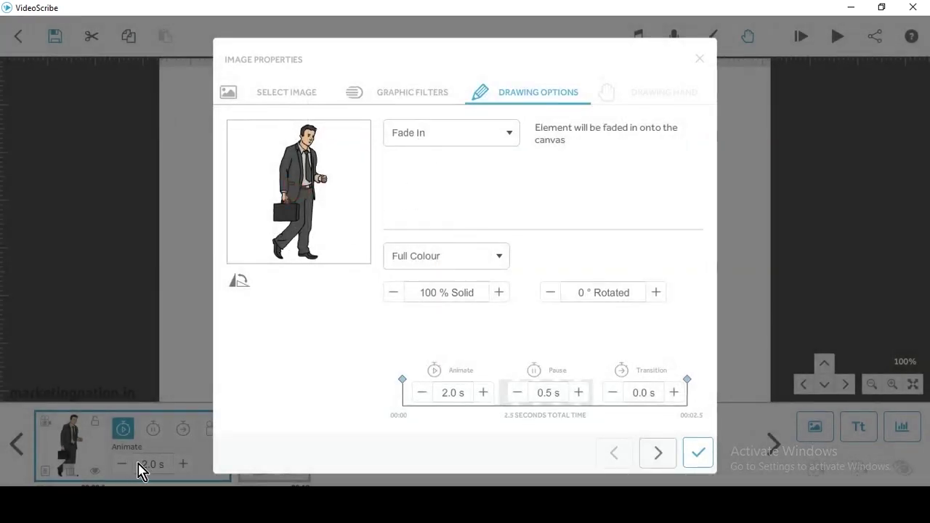
{"action": "left_click", "coordinate": [298, 191]}
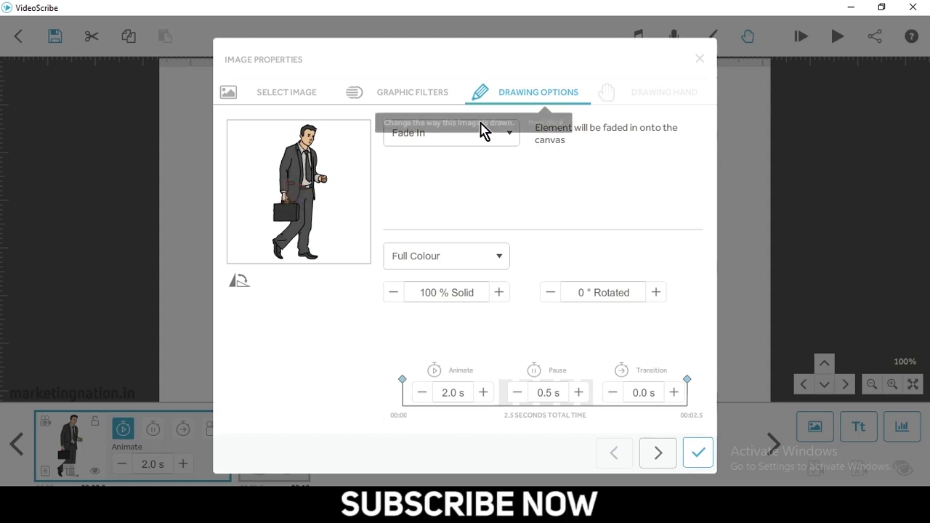
Step: Try the Outline colour effect with Fade In on the businessman and preview the result
{"action": "left_click", "coordinate": [437, 262]}
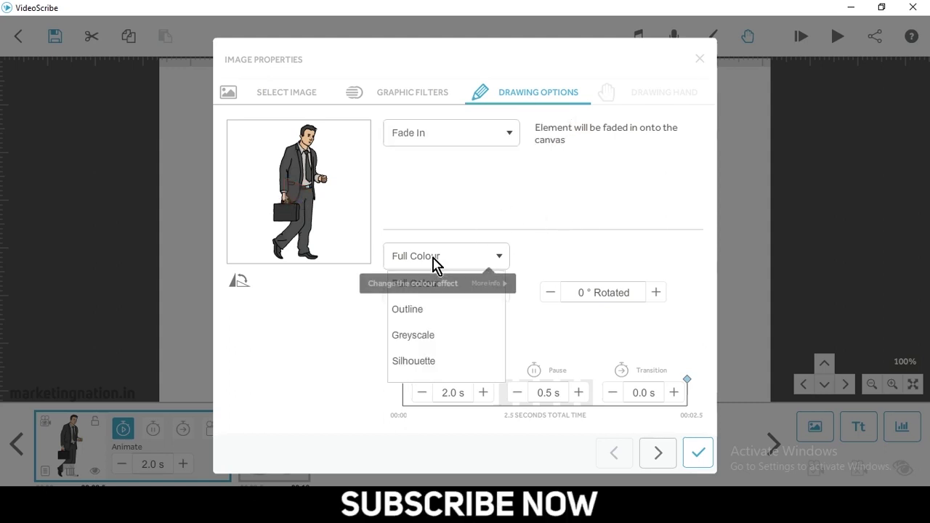
{"action": "left_click", "coordinate": [407, 311]}
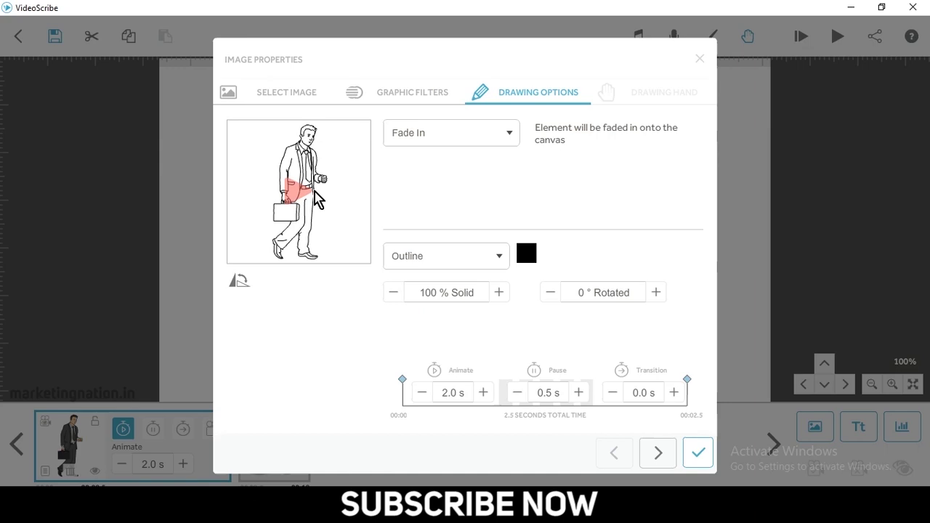
{"action": "left_click", "coordinate": [302, 202]}
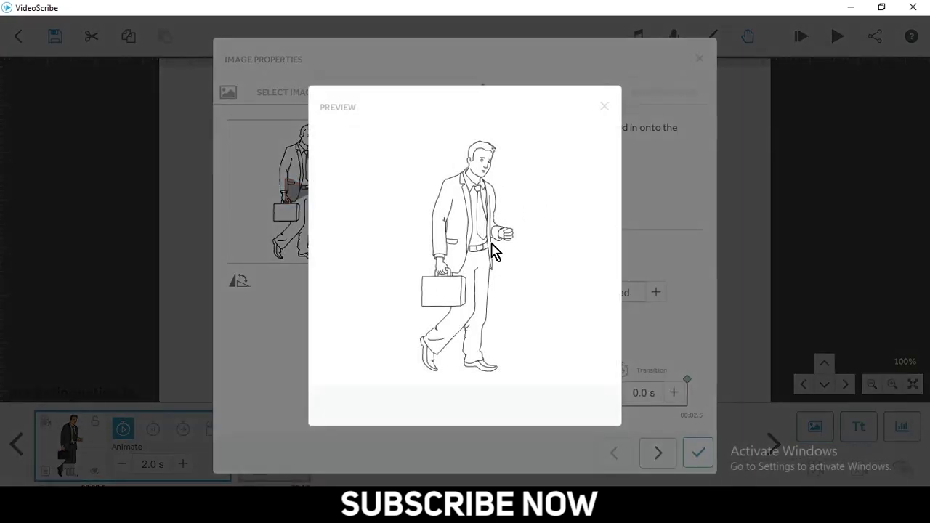
{"action": "left_click", "coordinate": [607, 108]}
{"action": "left_click", "coordinate": [456, 139]}
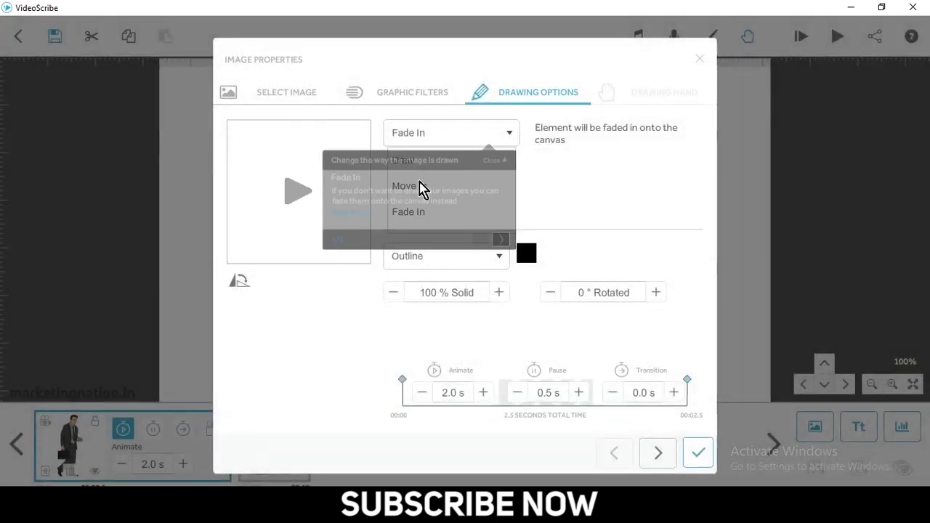
{"action": "left_click", "coordinate": [288, 204]}
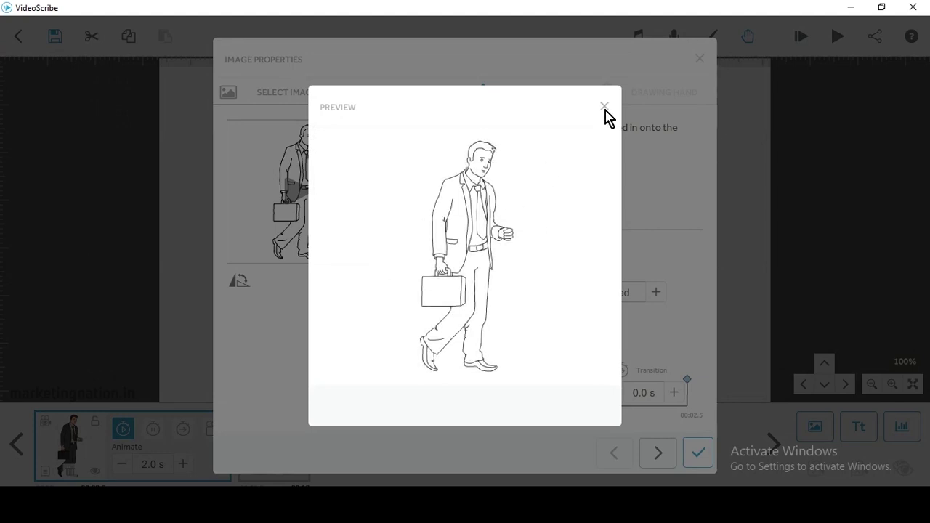
{"action": "left_click", "coordinate": [605, 112]}
Step: Set the businessman's animation back to Draw and preview the outline version being drawn
{"action": "left_click", "coordinate": [447, 138]}
{"action": "mouse_move", "coordinate": [419, 167]}
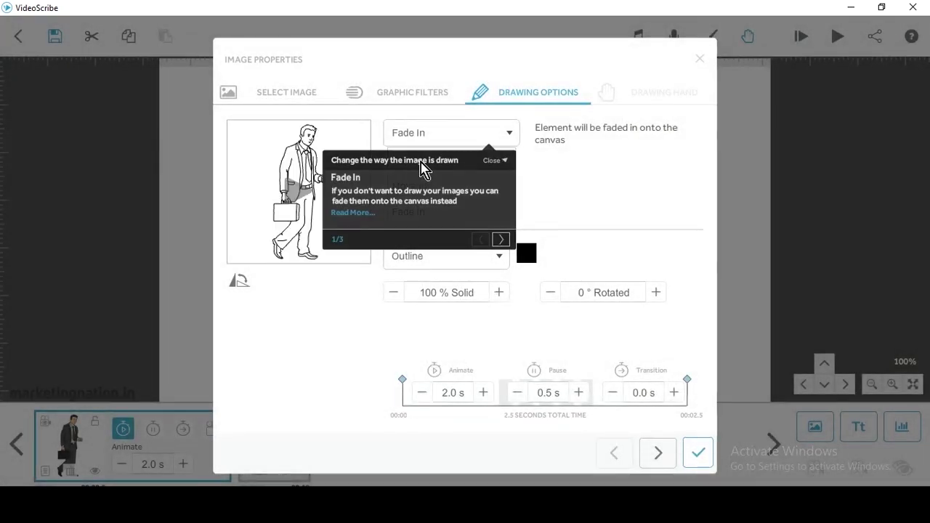
{"action": "left_click", "coordinate": [467, 148]}
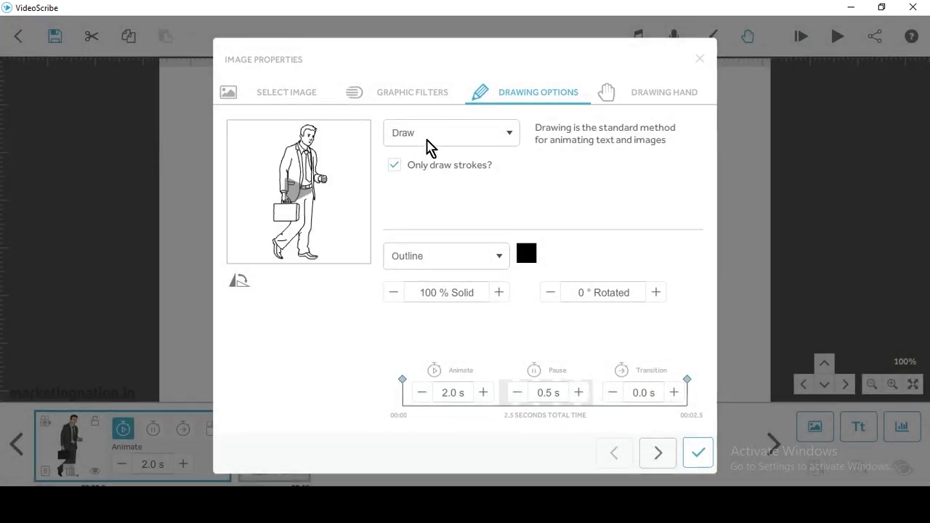
{"action": "left_click", "coordinate": [323, 209]}
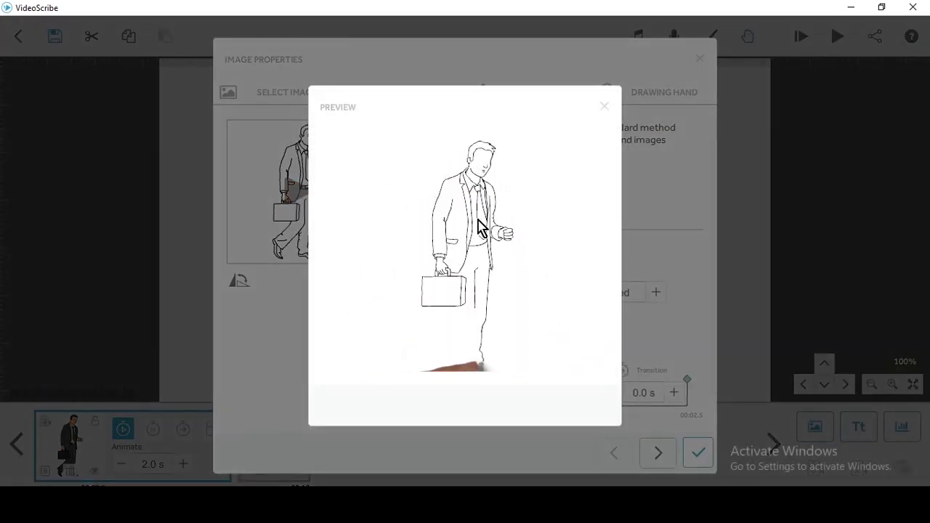
{"action": "left_click", "coordinate": [606, 109]}
Step: Try the Greyscale colour effect on the businessman, then return the image to Full Colour
{"action": "left_click", "coordinate": [431, 261]}
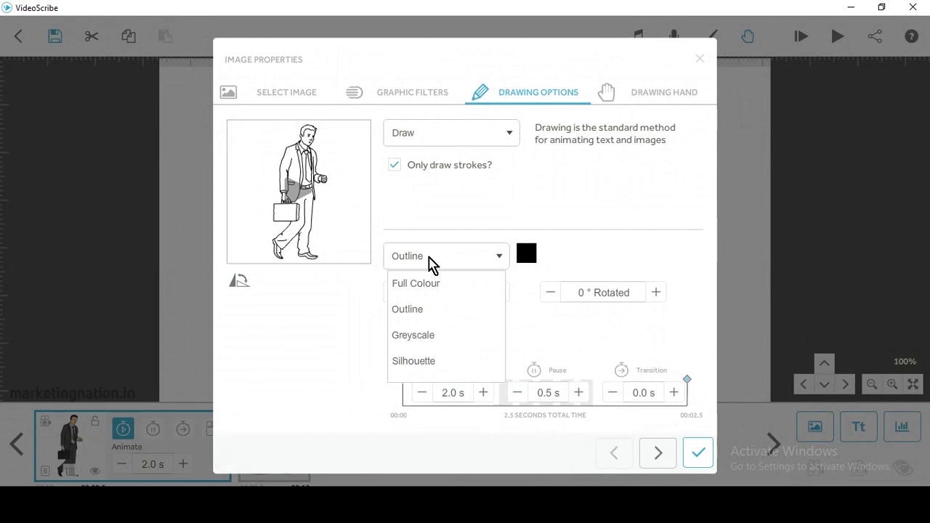
{"action": "left_click", "coordinate": [424, 336]}
{"action": "left_click", "coordinate": [425, 261]}
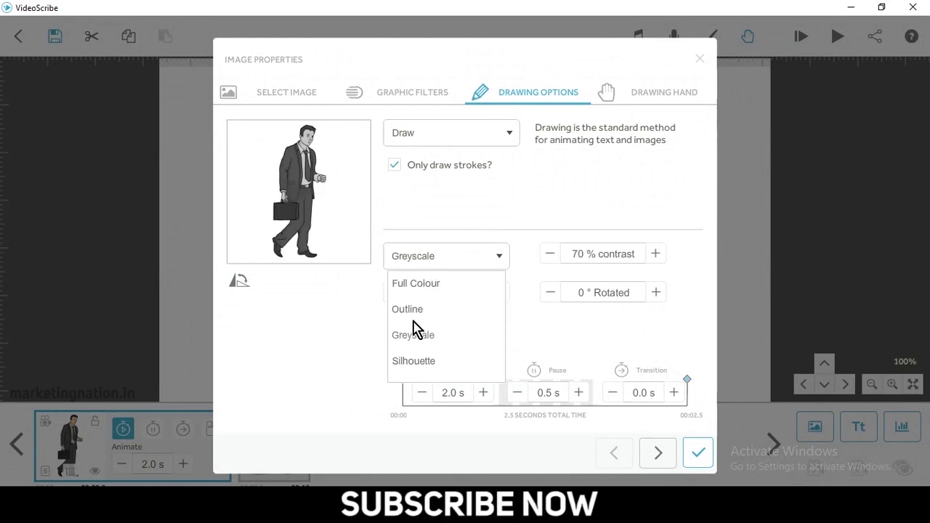
{"action": "left_click", "coordinate": [425, 291]}
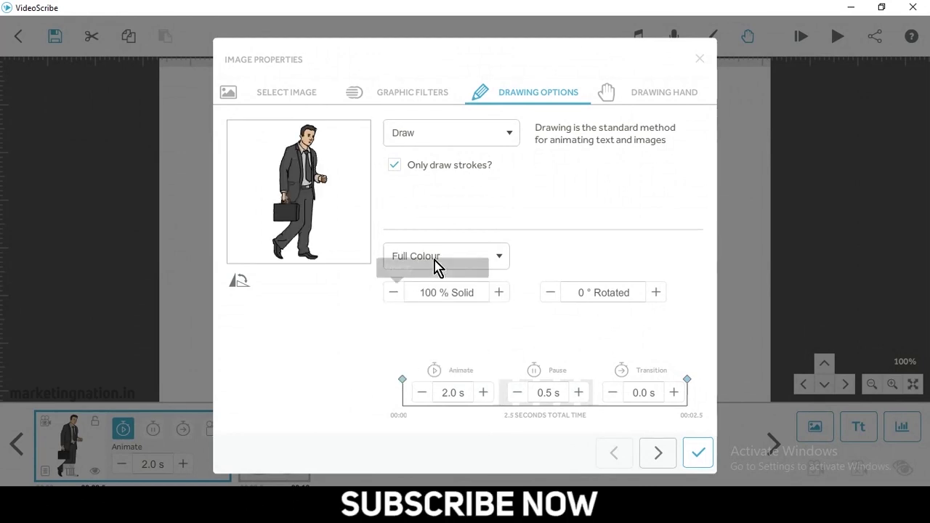
Step: Try a lower opacity for the businessman and return it to 100 % solid
{"action": "left_click", "coordinate": [394, 292]}
{"action": "left_click", "coordinate": [393, 292]}
{"action": "left_click", "coordinate": [393, 292]}
{"action": "left_click", "coordinate": [499, 292]}
{"action": "left_click", "coordinate": [499, 293]}
{"action": "left_click", "coordinate": [498, 292]}
Step: Try rotating the businessman by 7° and return the rotation to 0°
{"action": "left_click", "coordinate": [656, 292]}
{"action": "left_click", "coordinate": [656, 292]}
{"action": "left_click", "coordinate": [656, 292]}
{"action": "left_click", "coordinate": [656, 292]}
{"action": "left_click", "coordinate": [656, 292]}
{"action": "left_click", "coordinate": [656, 293]}
{"action": "left_click", "coordinate": [657, 292]}
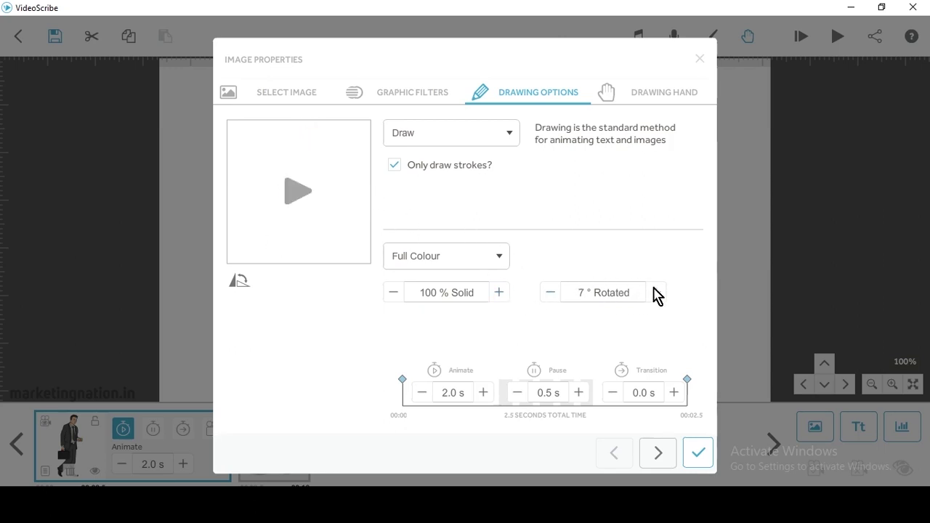
{"action": "left_click", "coordinate": [550, 292]}
{"action": "left_click", "coordinate": [581, 295]}
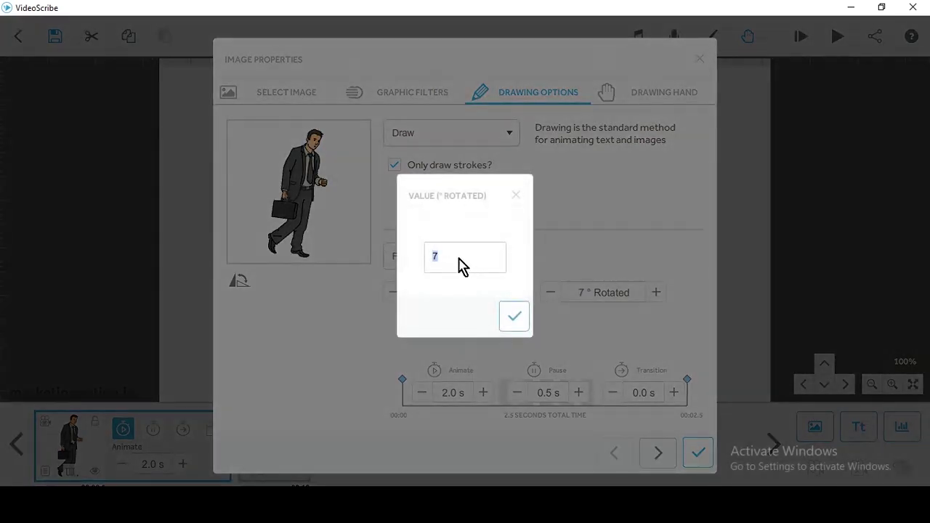
{"action": "key", "text": "Return"}
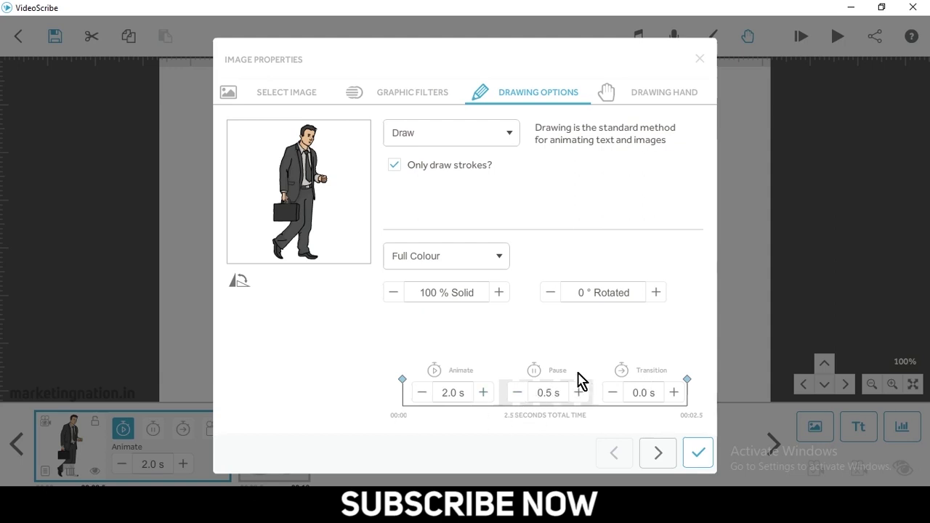
Step: Examine the drawing hand choices for the businessman, close the image properties and deselect the image
{"action": "left_click", "coordinate": [661, 94]}
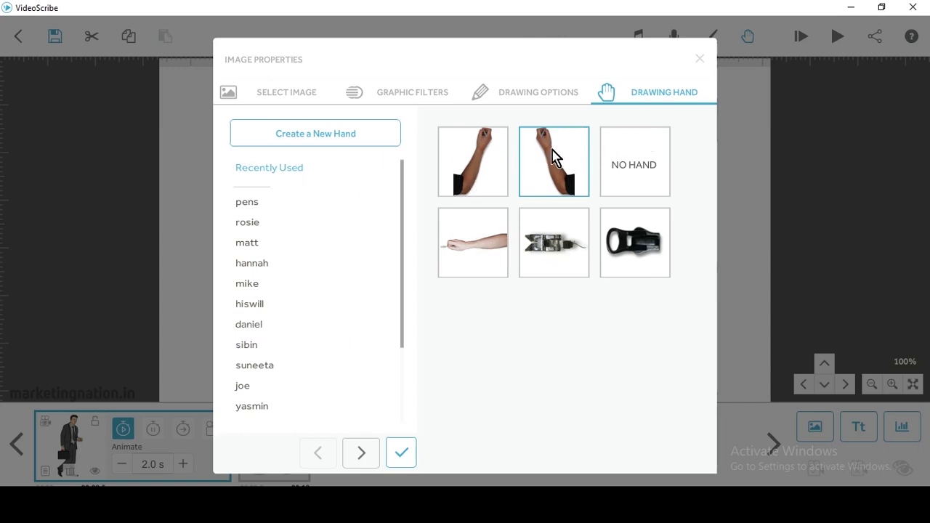
{"action": "left_click", "coordinate": [401, 453]}
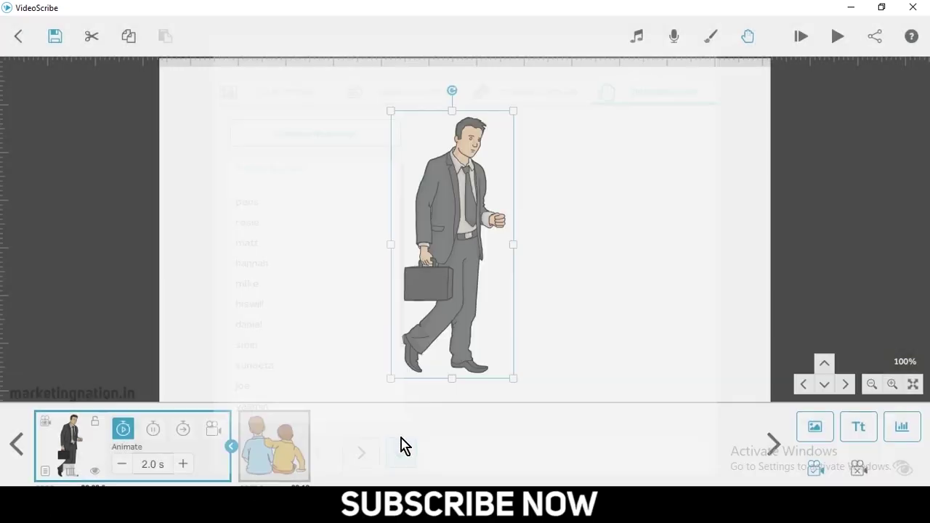
{"action": "left_click", "coordinate": [593, 335]}
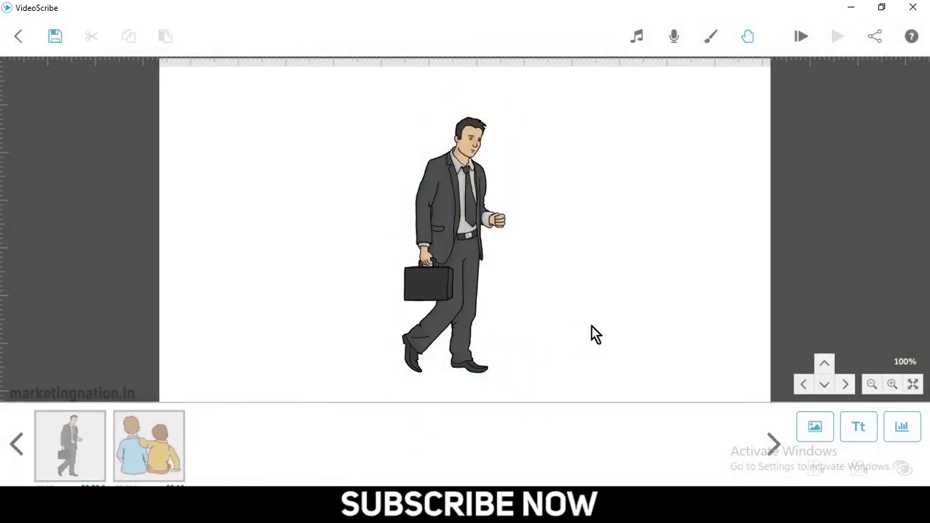
Step: Move the image of the two boys close beside the businessman, then recentre the view on the businessman and select him
{"action": "left_click", "coordinate": [461, 258]}
{"action": "left_click", "coordinate": [620, 276]}
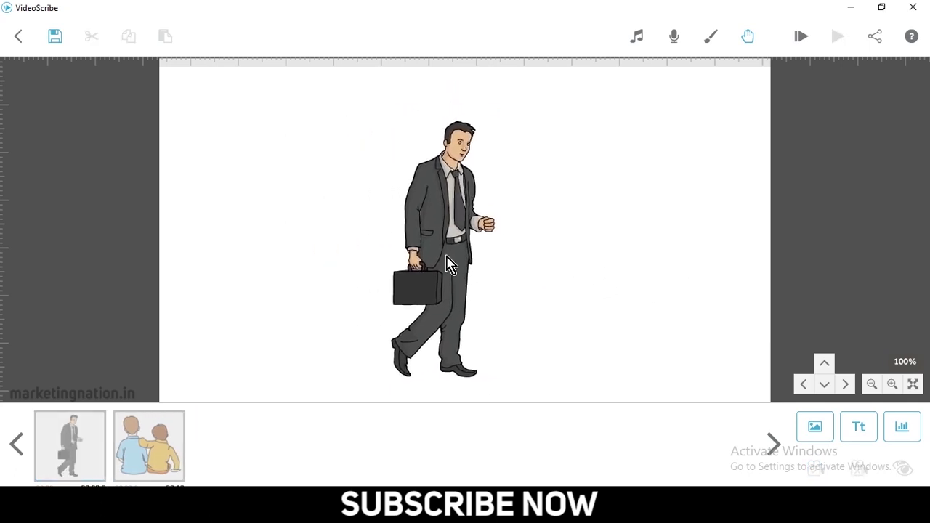
{"action": "left_click", "coordinate": [458, 259]}
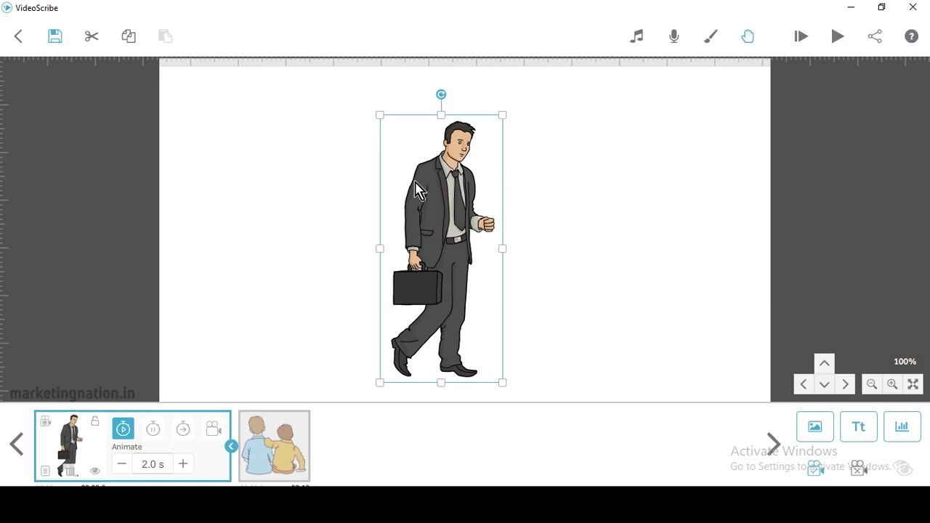
{"action": "left_click_drag", "start_coordinate": [610, 282], "coordinate": [459, 281]}
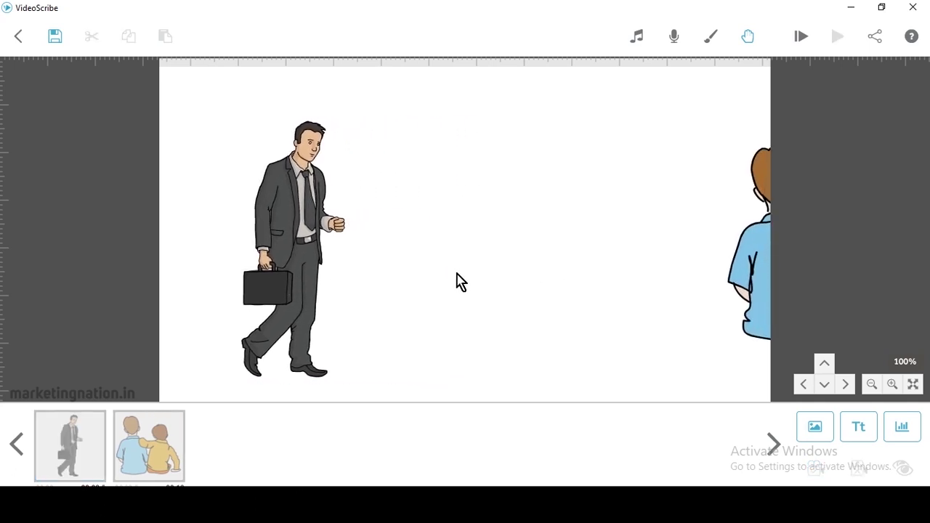
{"action": "left_click_drag", "start_coordinate": [771, 282], "coordinate": [504, 280]}
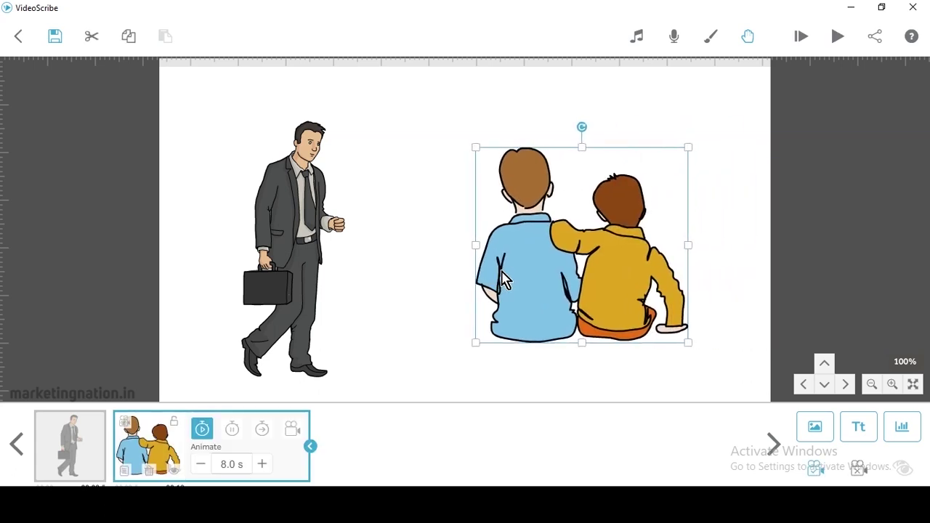
{"action": "left_click_drag", "start_coordinate": [397, 296], "coordinate": [557, 289]}
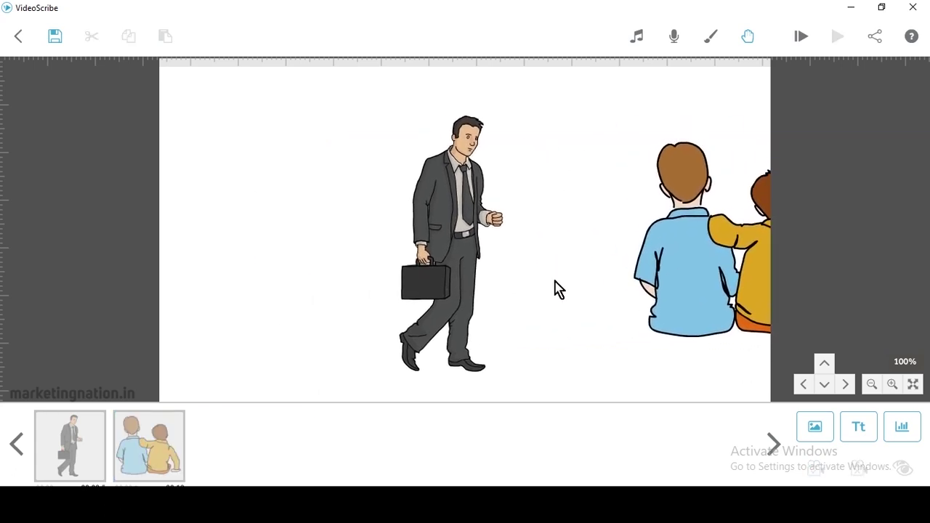
{"action": "left_click", "coordinate": [448, 245]}
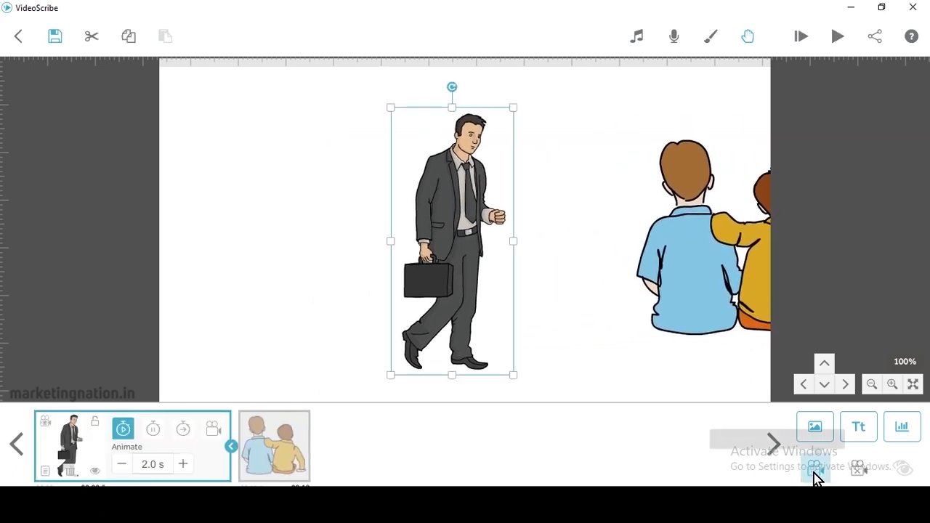
Step: Move the two boys slightly closer to the businessman and set their animation time to 3 seconds
{"action": "left_click_drag", "start_coordinate": [612, 322], "coordinate": [456, 329]}
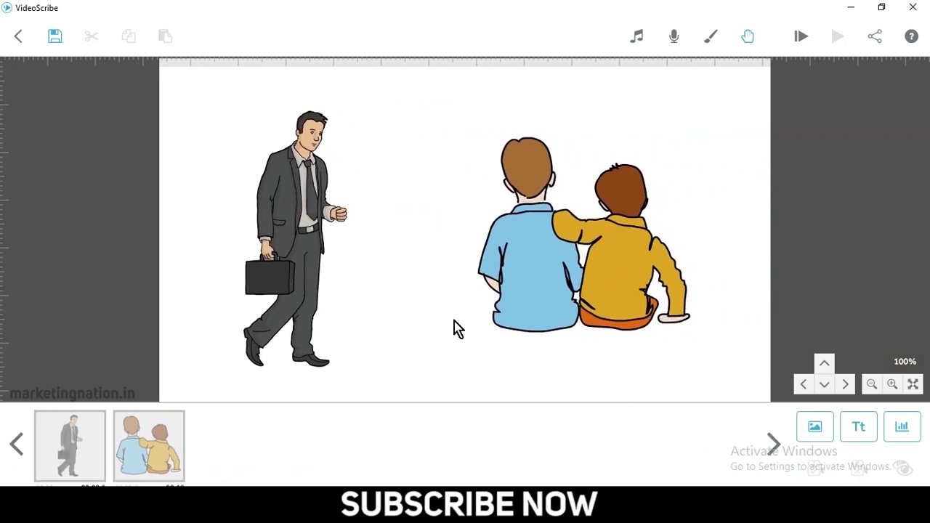
{"action": "left_click_drag", "start_coordinate": [589, 278], "coordinate": [575, 276]}
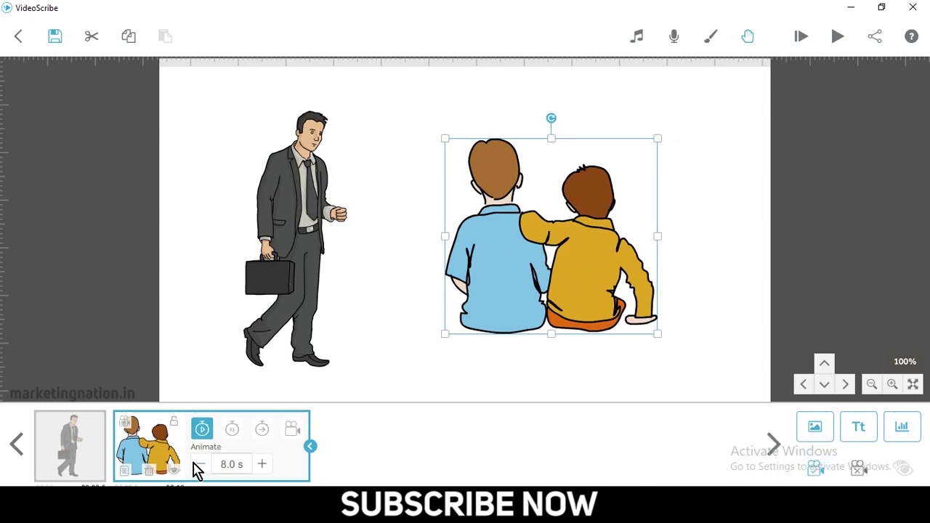
{"action": "left_click", "coordinate": [231, 468]}
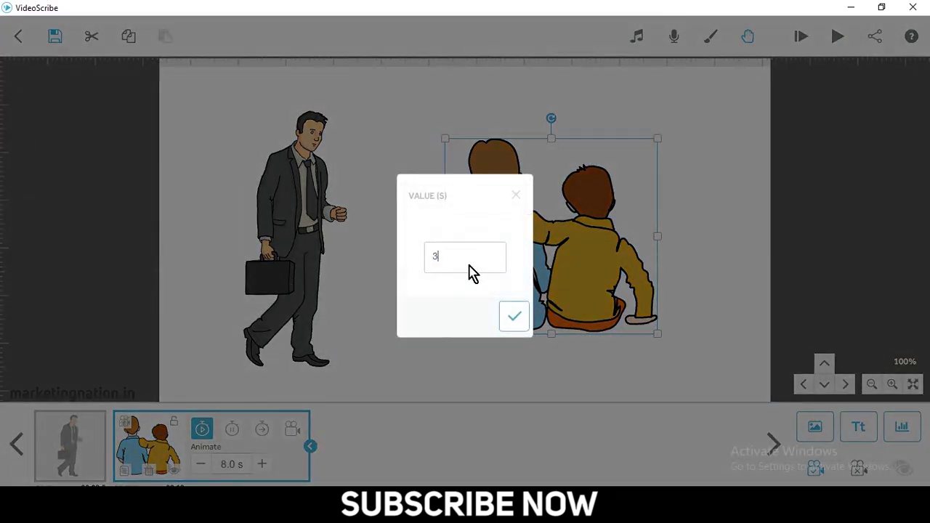
{"action": "type", "text": "3"}
{"action": "key", "text": "Return"}
Step: Add the coloured barber shop from the Buildings category to an empty canvas area and scale it down slightly
{"action": "left_click_drag", "start_coordinate": [559, 374], "coordinate": [582, 43]}
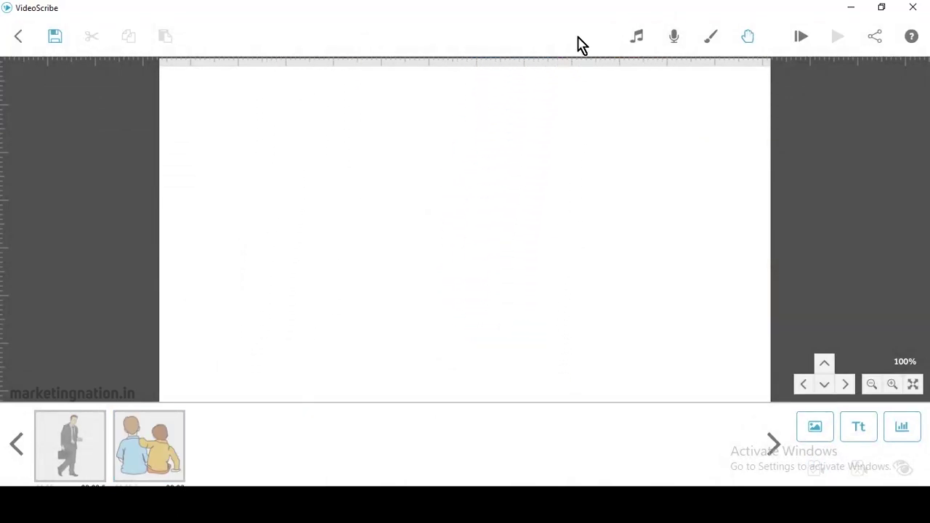
{"action": "left_click", "coordinate": [811, 436]}
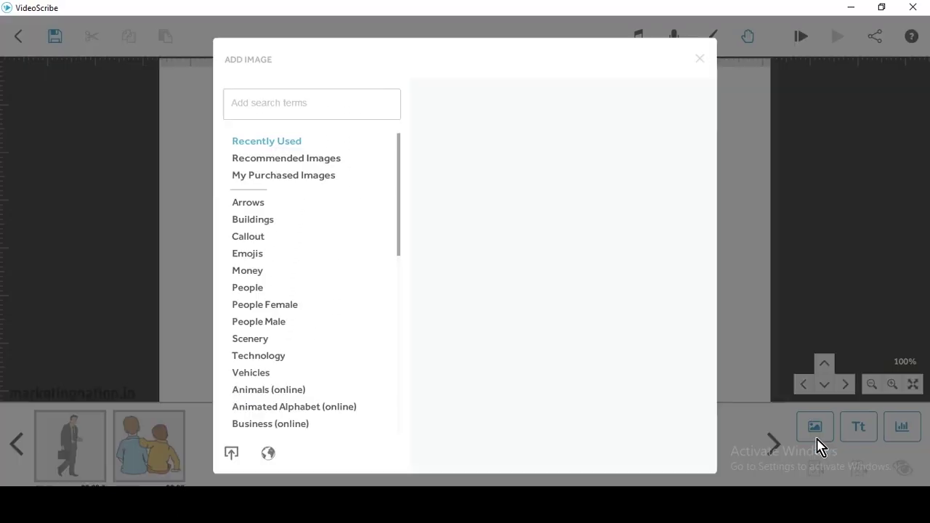
{"action": "left_click", "coordinate": [254, 205]}
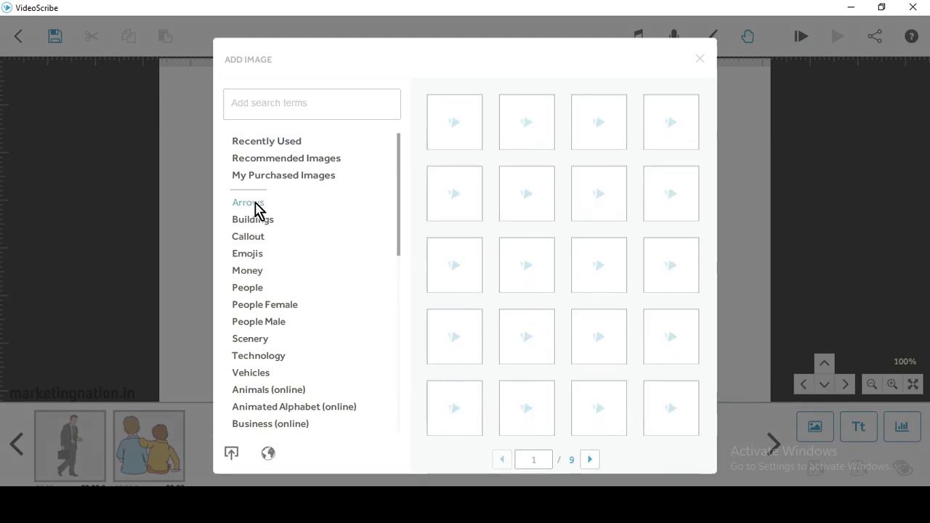
{"action": "left_click", "coordinate": [248, 238]}
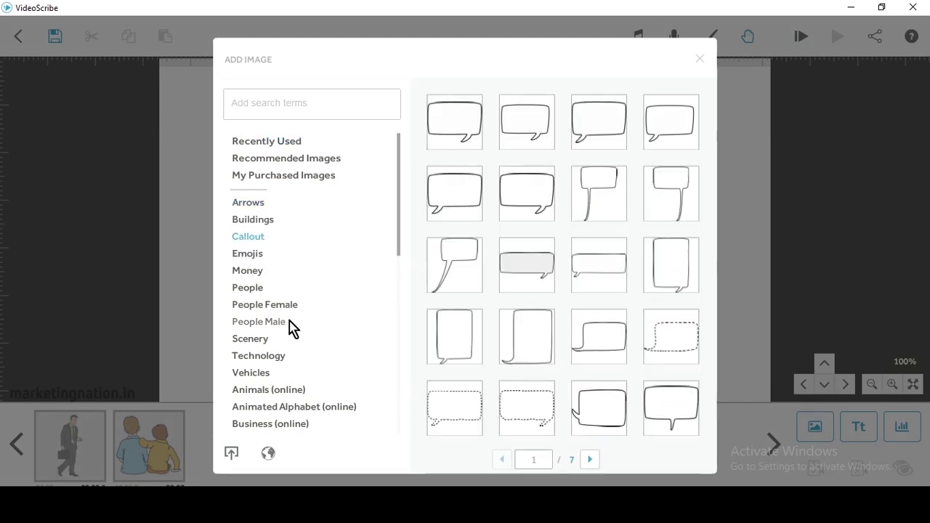
{"action": "left_click", "coordinate": [252, 220]}
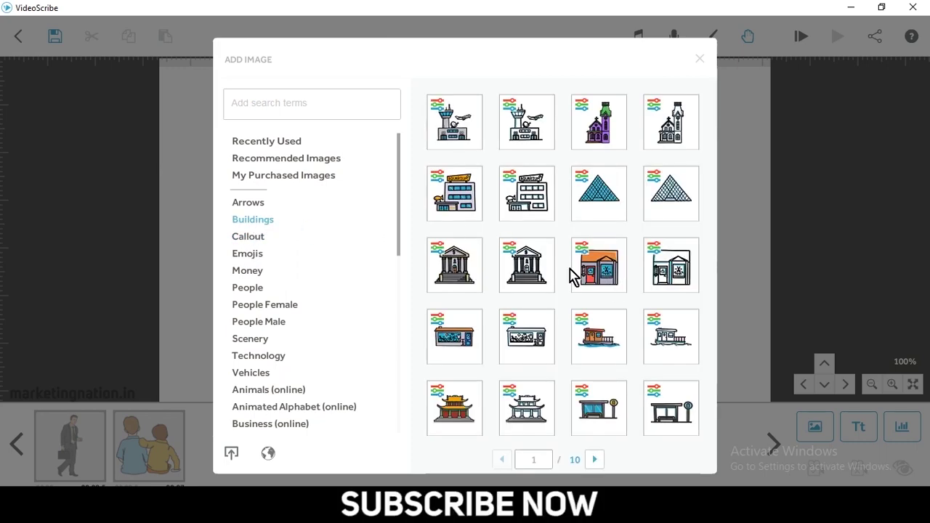
{"action": "left_click", "coordinate": [596, 272]}
{"action": "left_click_drag", "start_coordinate": [601, 357], "coordinate": [551, 353]}
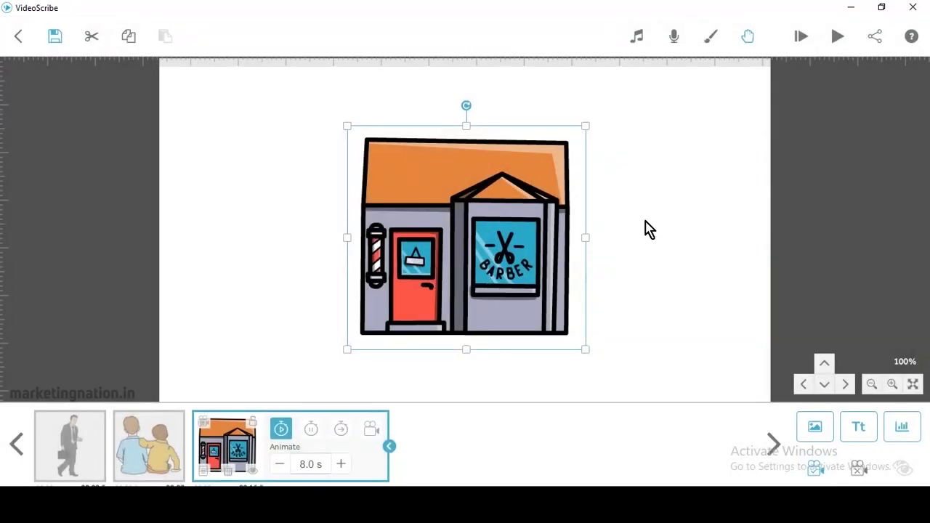
Step: Preview the barber shop being drawn, go back to an earlier image in the playback and stop the preview
{"action": "left_click", "coordinate": [838, 38]}
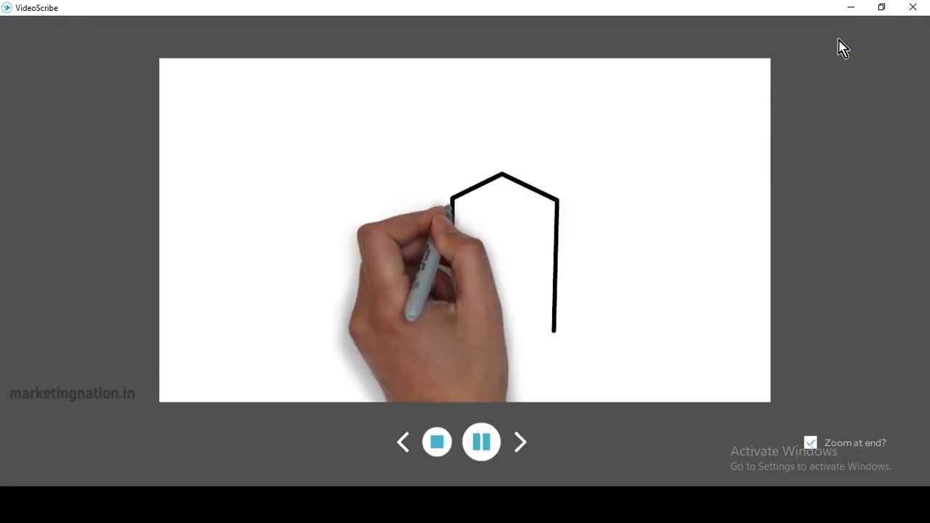
{"action": "left_click", "coordinate": [404, 444]}
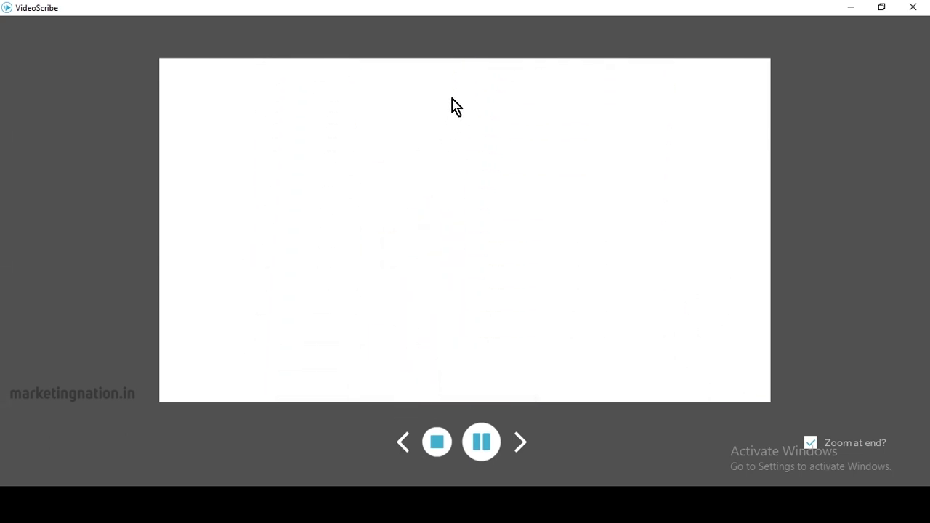
{"action": "left_click", "coordinate": [438, 444]}
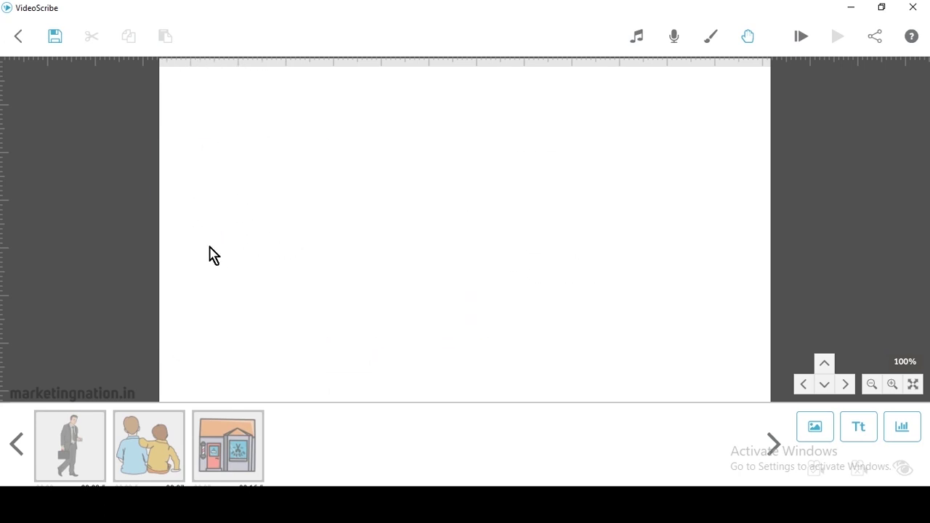
Step: Add the outline bank from the Buildings category, scale it down, centre it and set its camera to the current position
{"action": "left_click", "coordinate": [817, 434]}
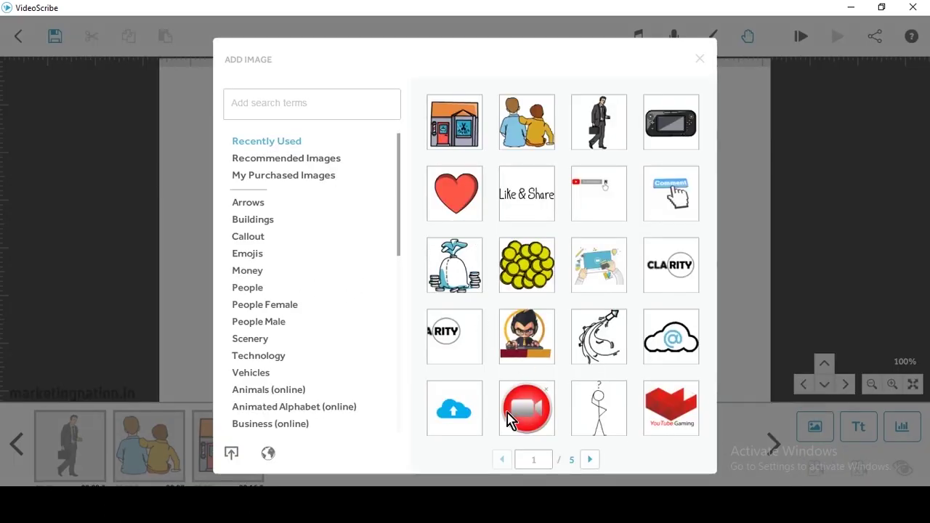
{"action": "left_click", "coordinate": [253, 222]}
{"action": "left_click", "coordinate": [529, 275]}
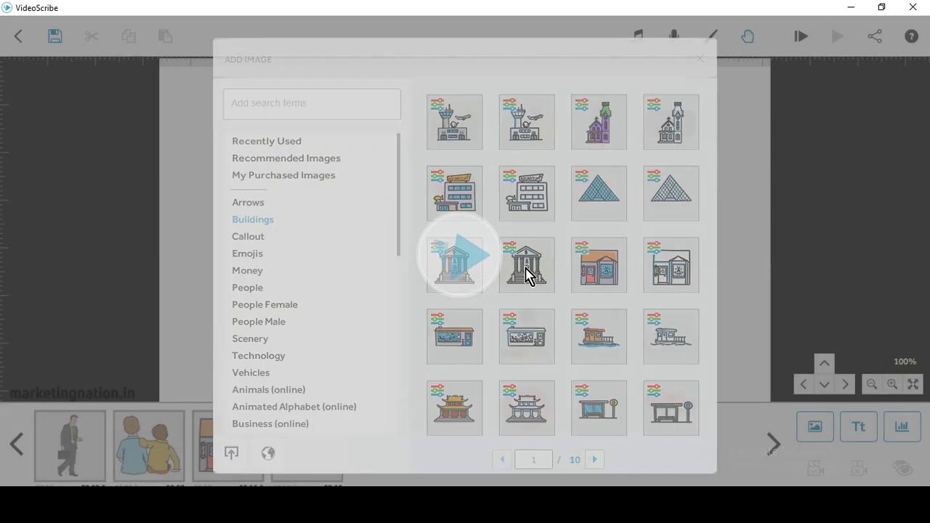
{"action": "left_click_drag", "start_coordinate": [602, 361], "coordinate": [573, 340]}
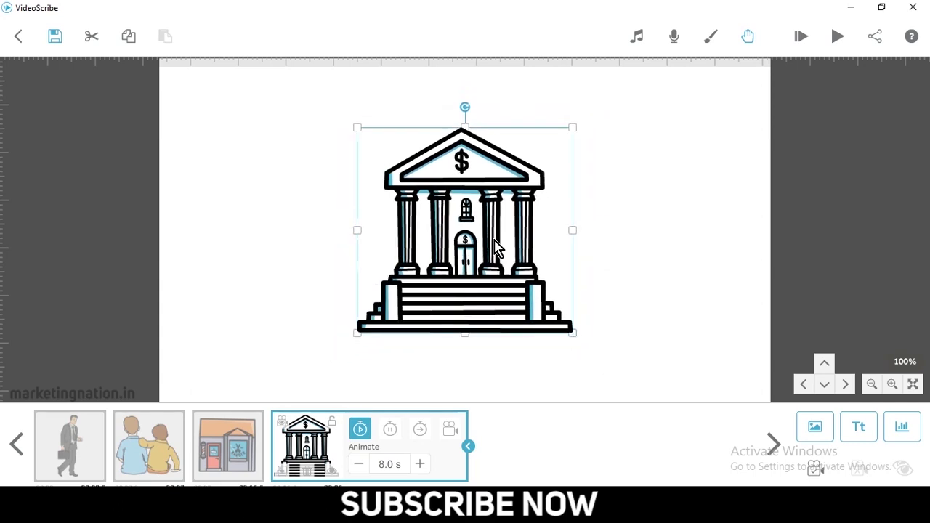
{"action": "left_click_drag", "start_coordinate": [494, 241], "coordinate": [494, 243]}
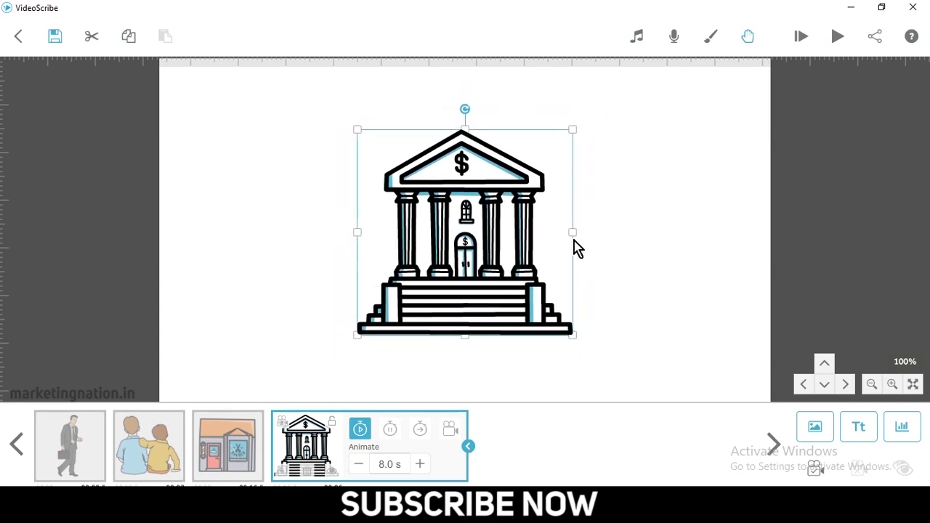
{"action": "left_click", "coordinate": [815, 469]}
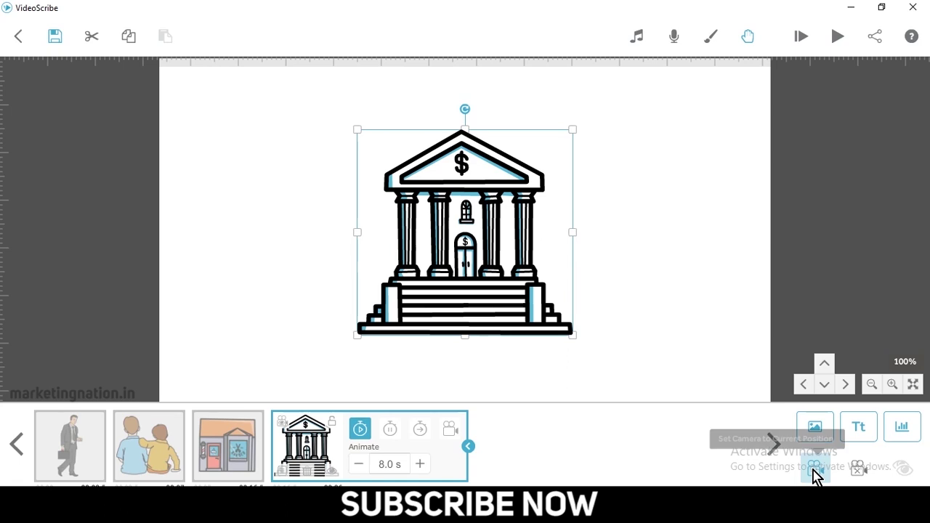
Step: Look through the animation types offered for the bank image and close its properties without choosing one
{"action": "left_click", "coordinate": [285, 475]}
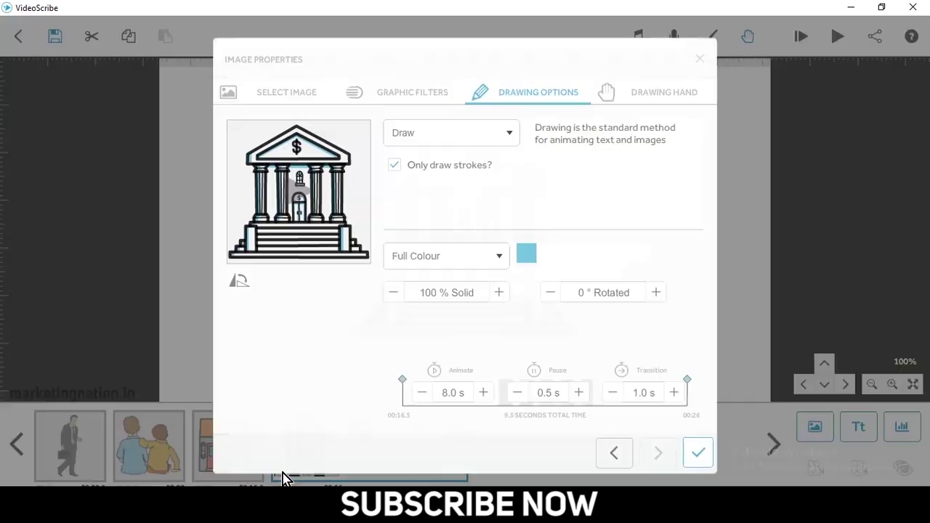
{"action": "left_click", "coordinate": [462, 140]}
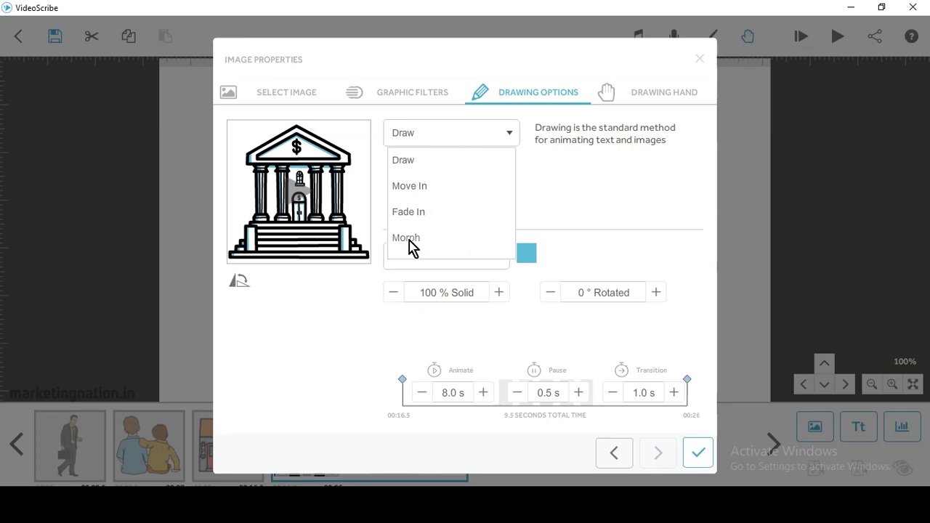
{"action": "left_click", "coordinate": [701, 62]}
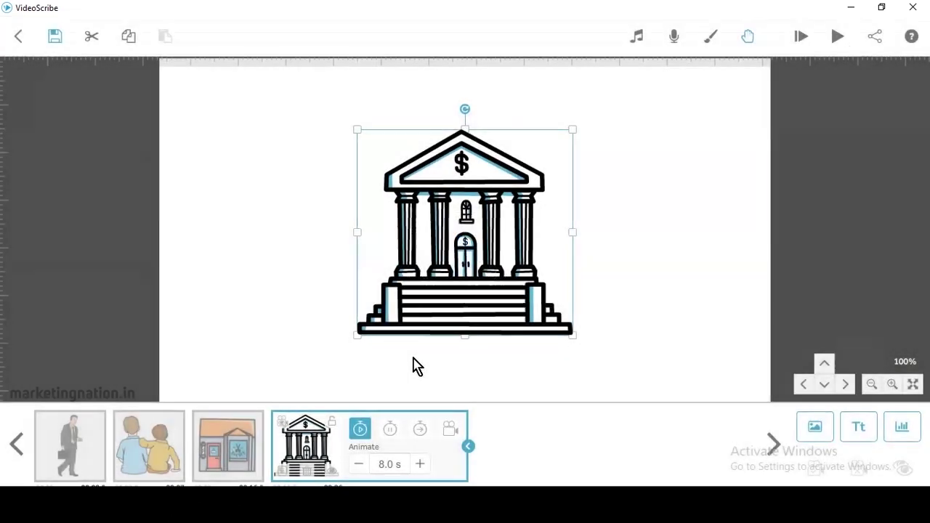
Step: Open the Buildings category of the image library for adding another building
{"action": "left_click", "coordinate": [814, 428]}
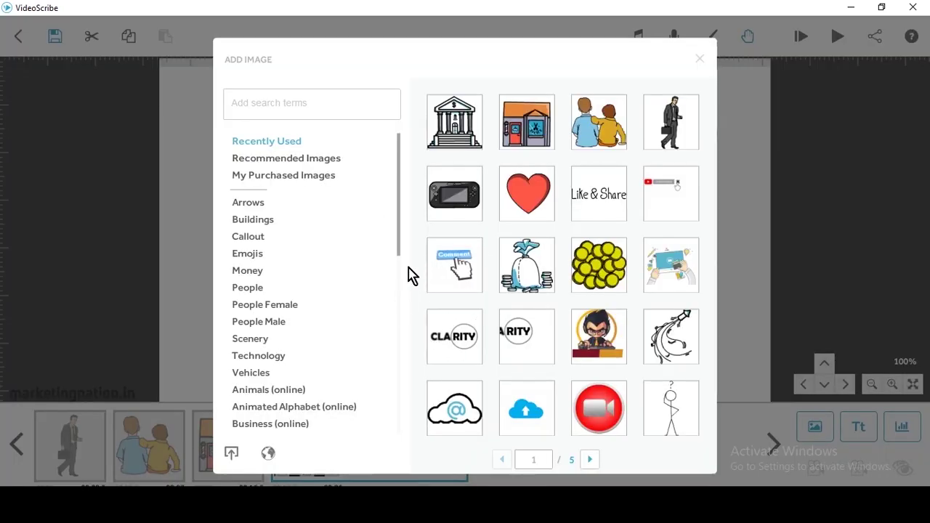
{"action": "left_click", "coordinate": [251, 219]}
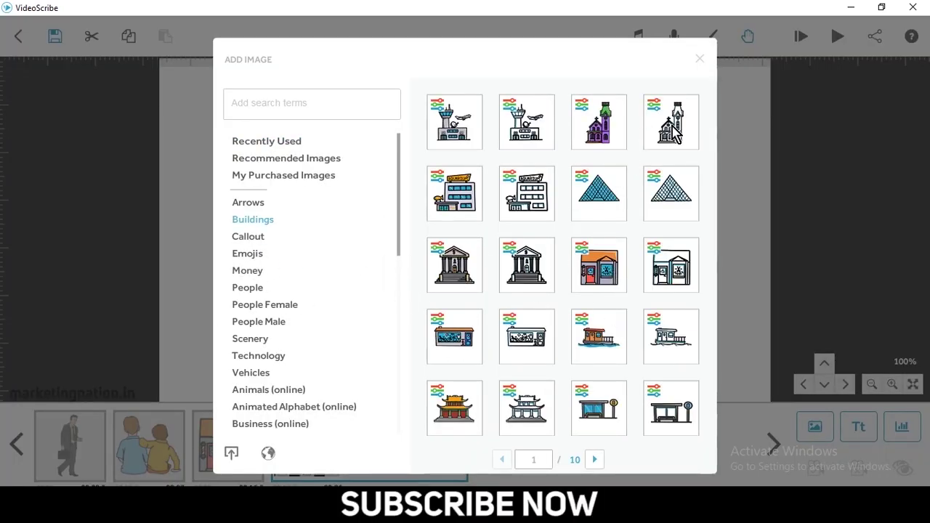